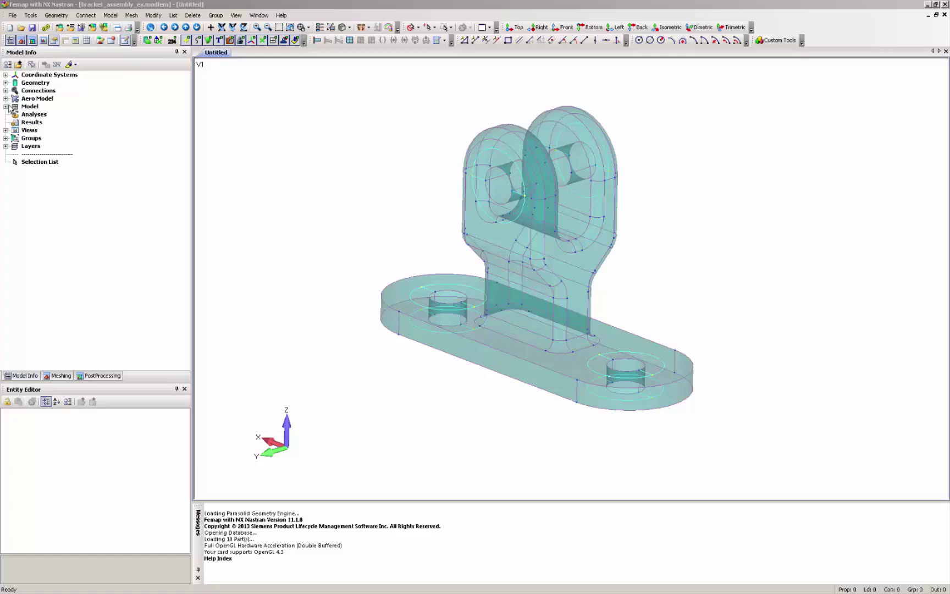
Step: Start a new material from the Materials branch and open the library material list
left_click(7, 107)
right_click(36, 123)
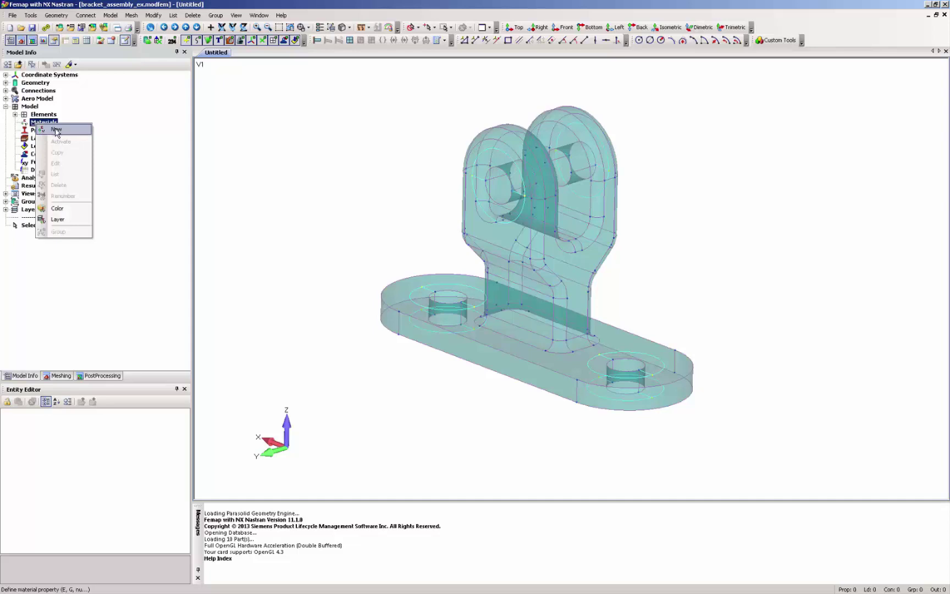
left_click(57, 130)
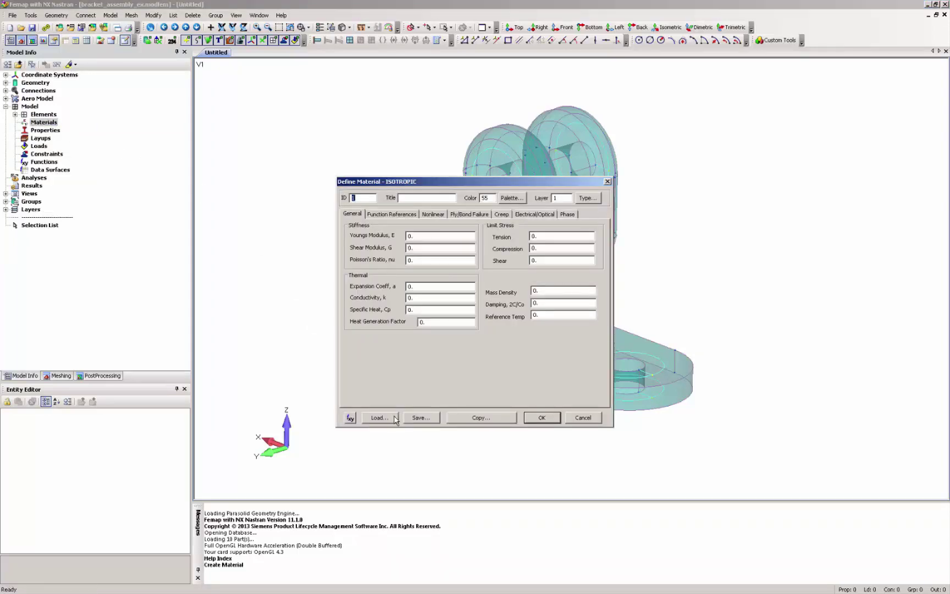
left_click(379, 418)
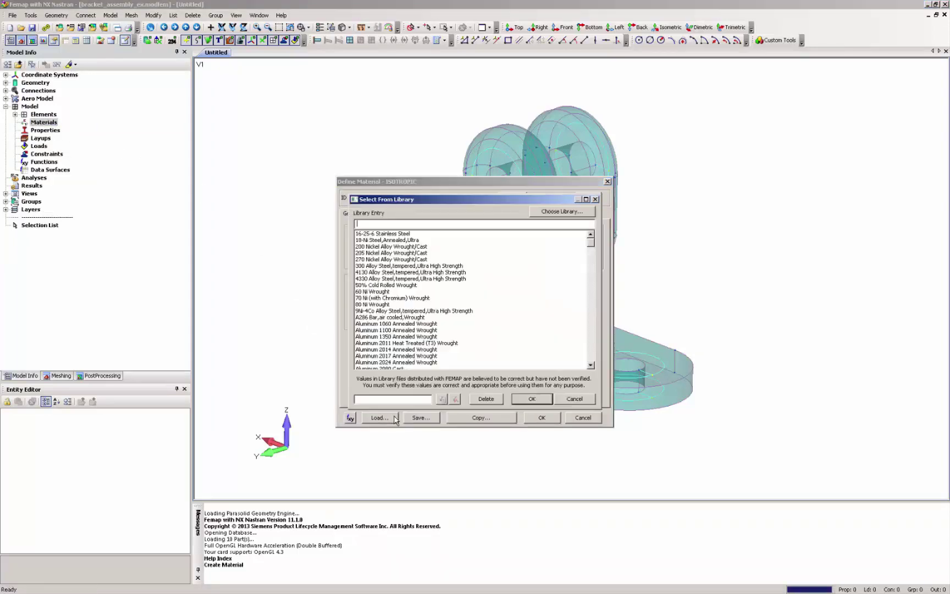
left_click(548, 298)
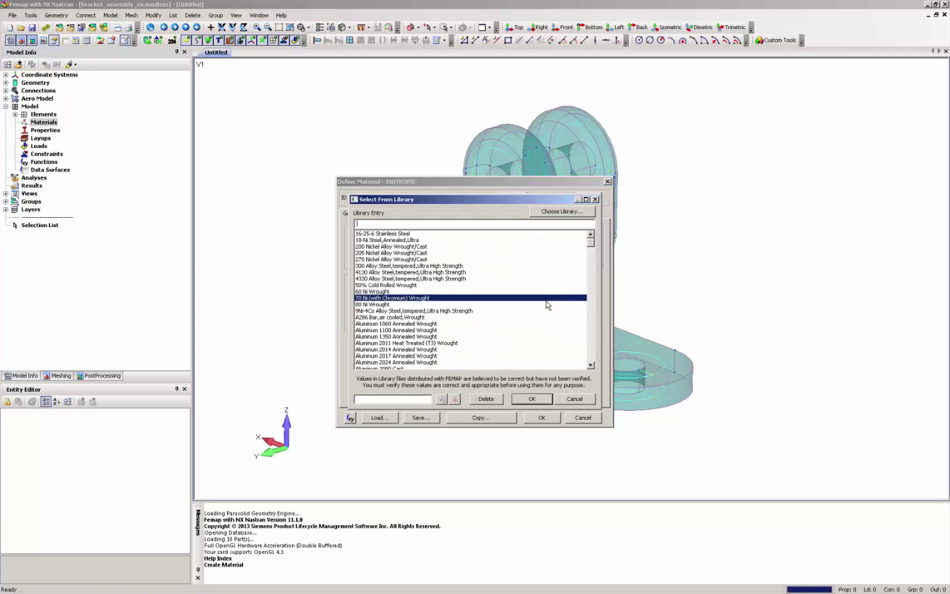
Step: Switch to the mat_eng_mm-N-tonne-degC-Watts.esp library from C:\Siemens\FEMAP111
left_click(563, 215)
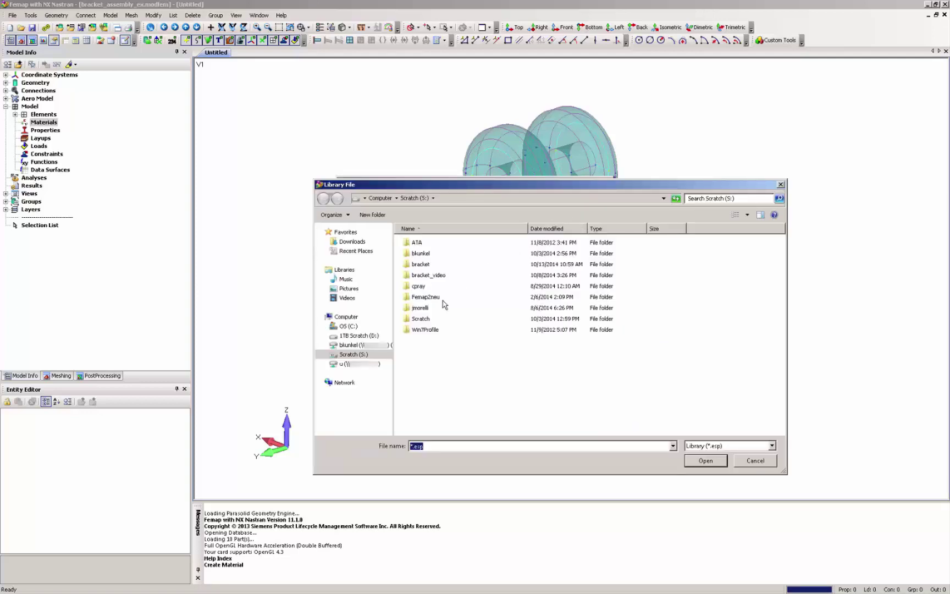
left_click(351, 327)
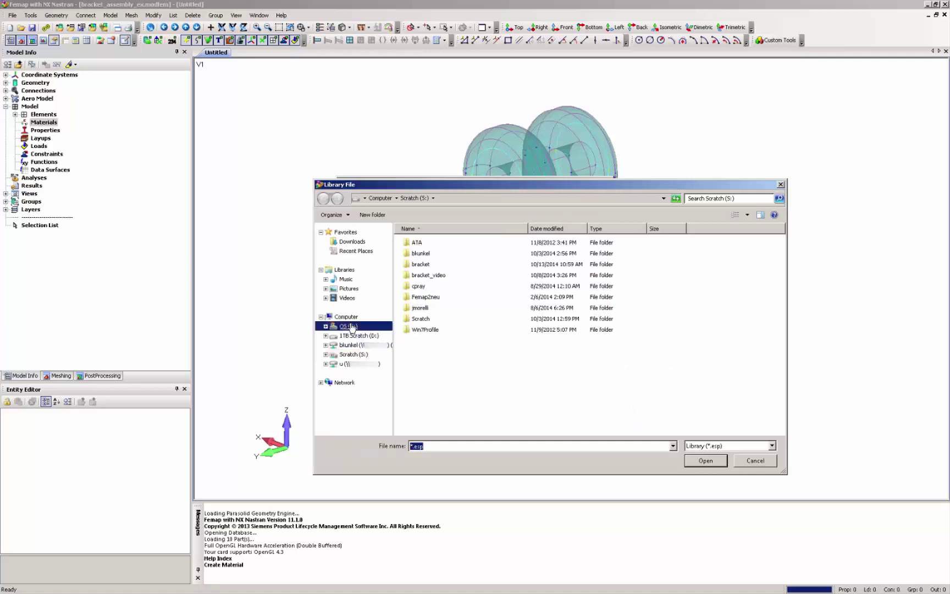
double_click(432, 341)
double_click(435, 243)
scroll(457, 292, "down", 3)
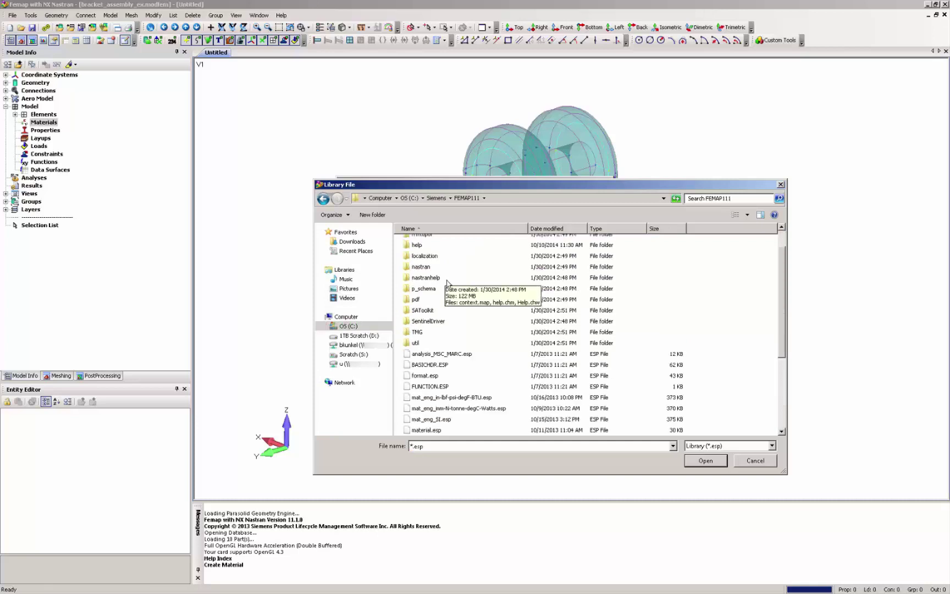
left_click(468, 342)
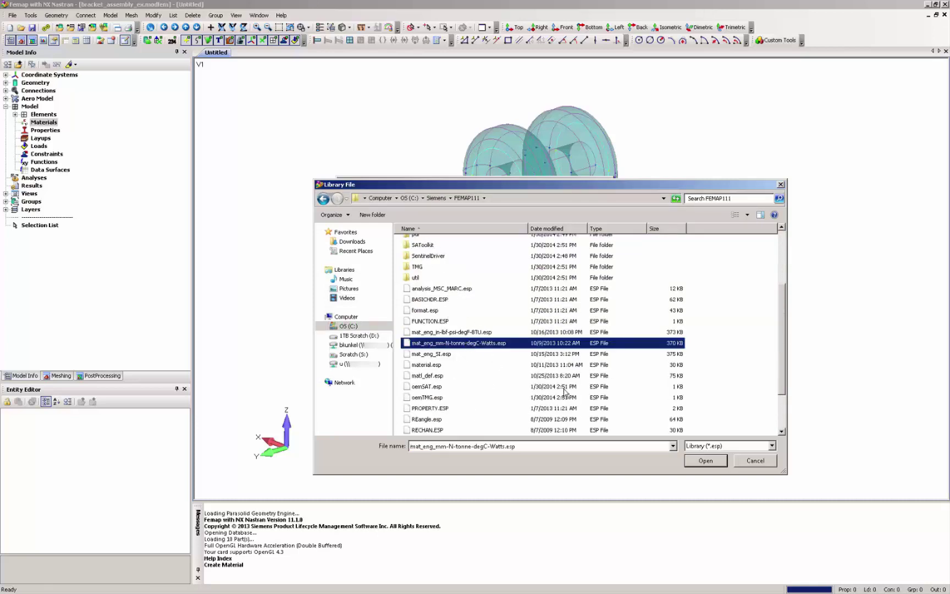
left_click(716, 465)
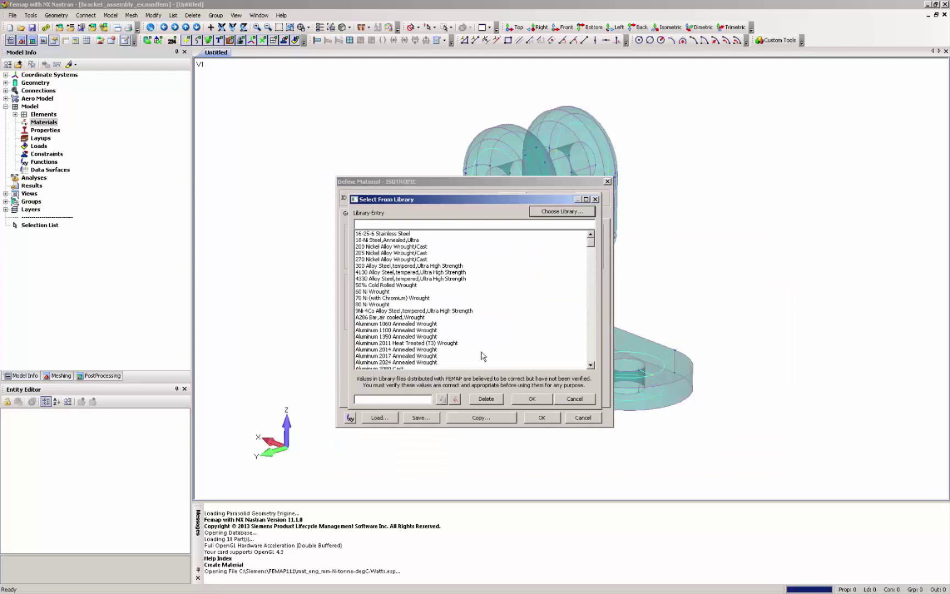
Step: Create material 11 from the library as Stainless Steel 316 Specialty
left_click(375, 222)
type("stain")
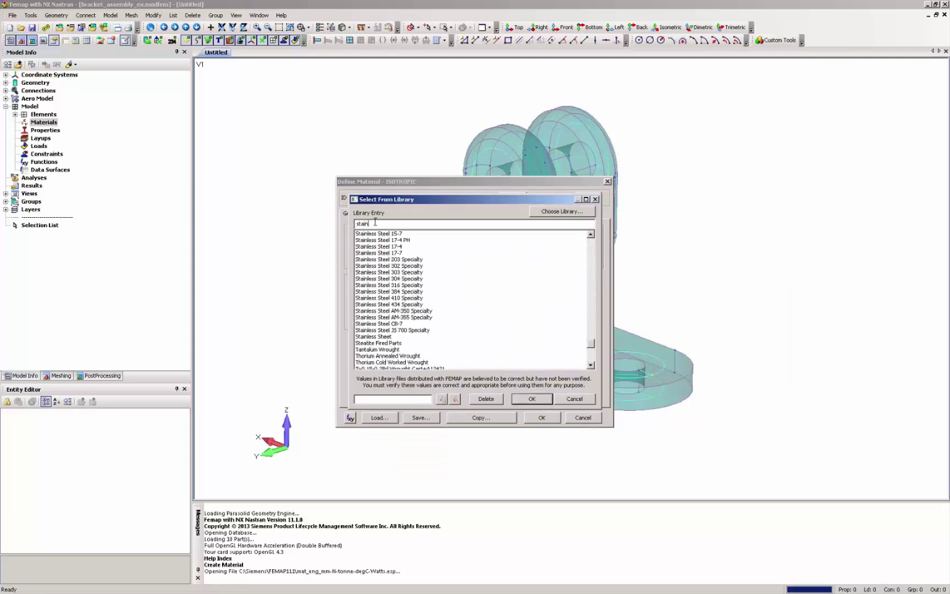
left_click(396, 284)
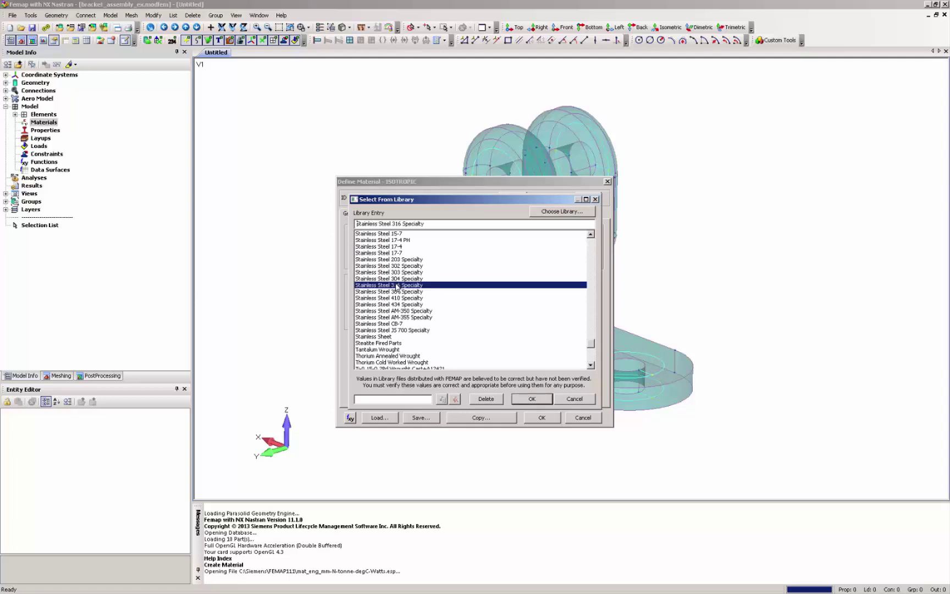
left_click(520, 397)
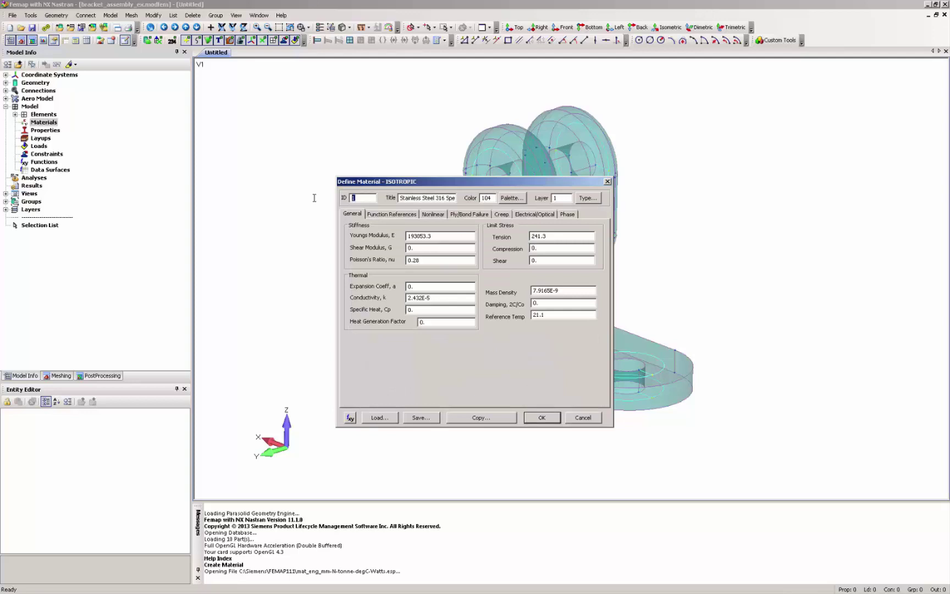
type("11")
left_click(542, 418)
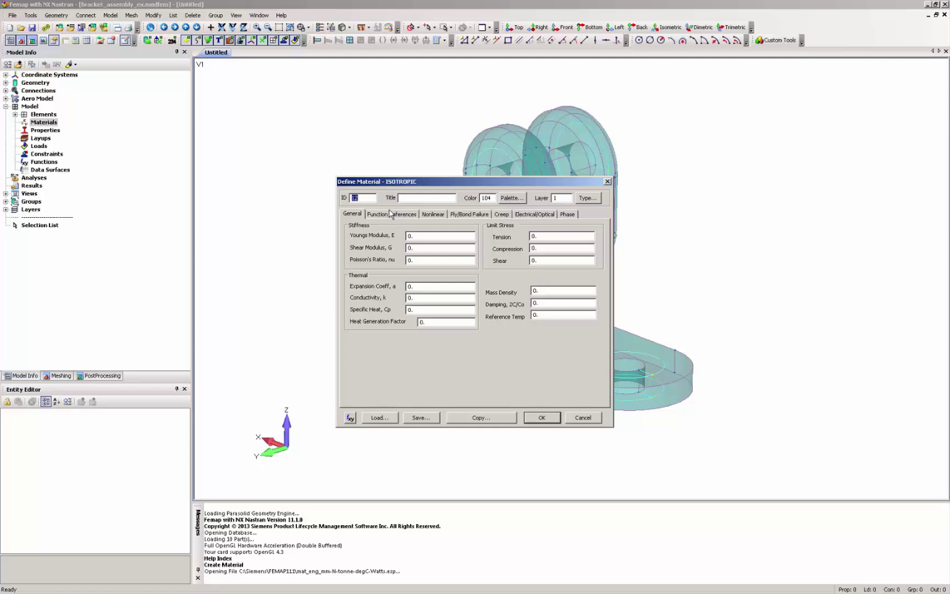
Step: Create material 12 from the library as Aluminum 2024 Annealed Wrought
left_click(380, 417)
scroll(405, 350, "down", 5)
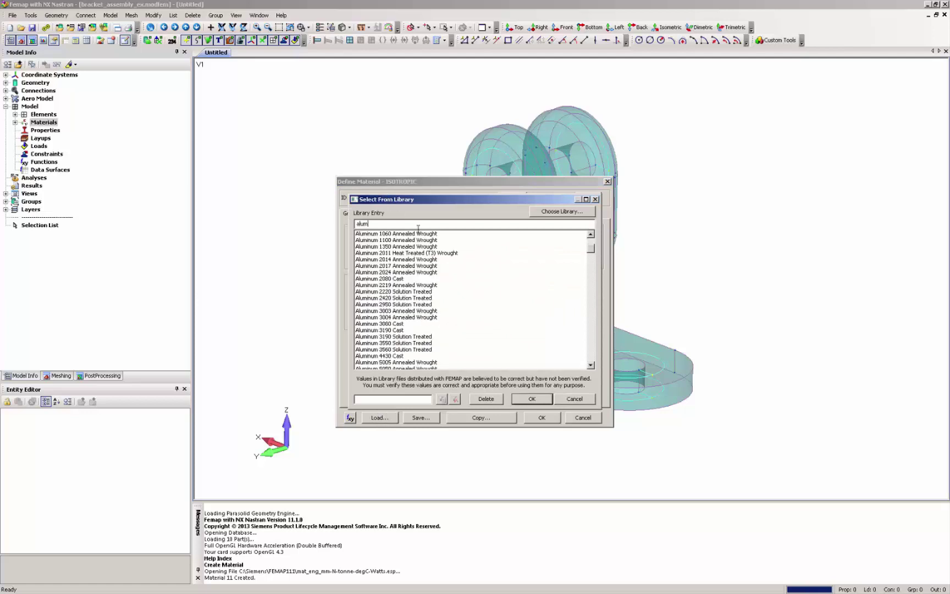
left_click(428, 272)
left_click(528, 396)
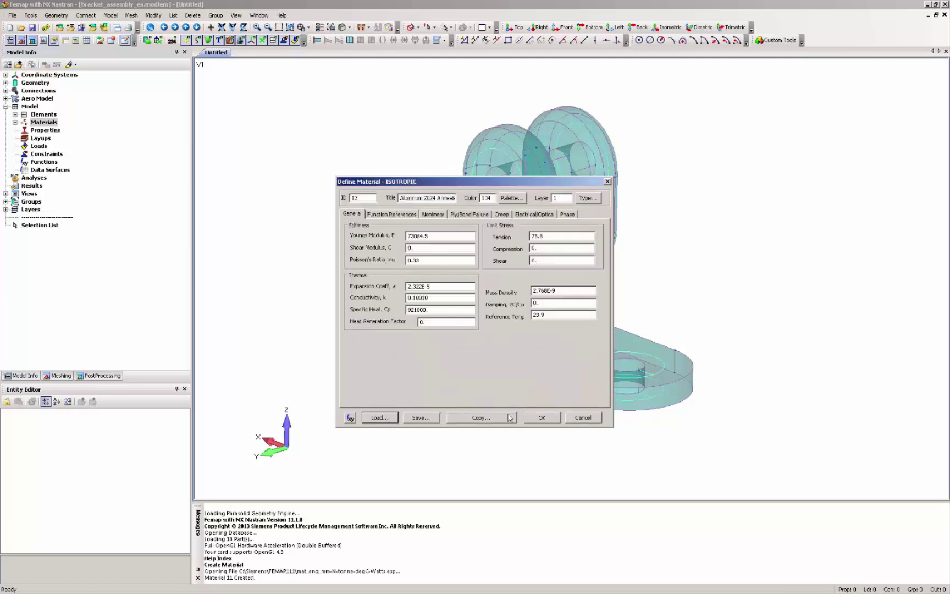
left_click(541, 419)
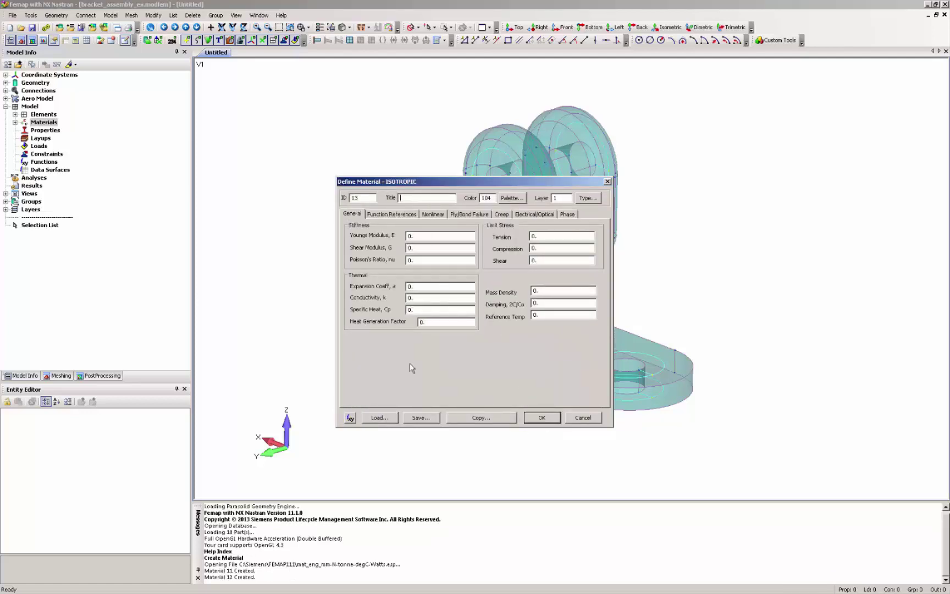
Step: Create material 13 as Stainless Steel 17-4 PH, then close the material dialog
left_click(379, 418)
scroll(416, 258, "down", 20)
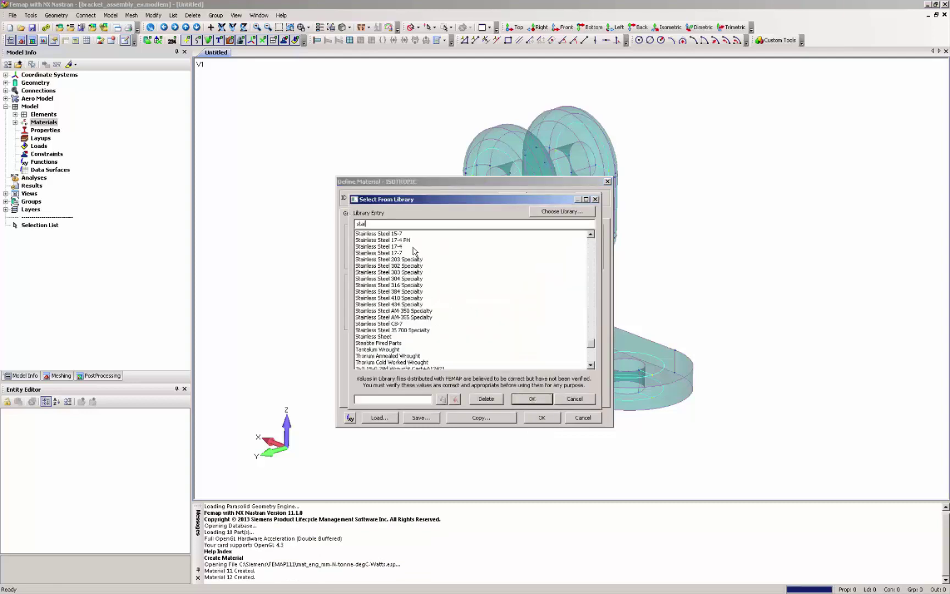
left_click(412, 240)
left_click(529, 399)
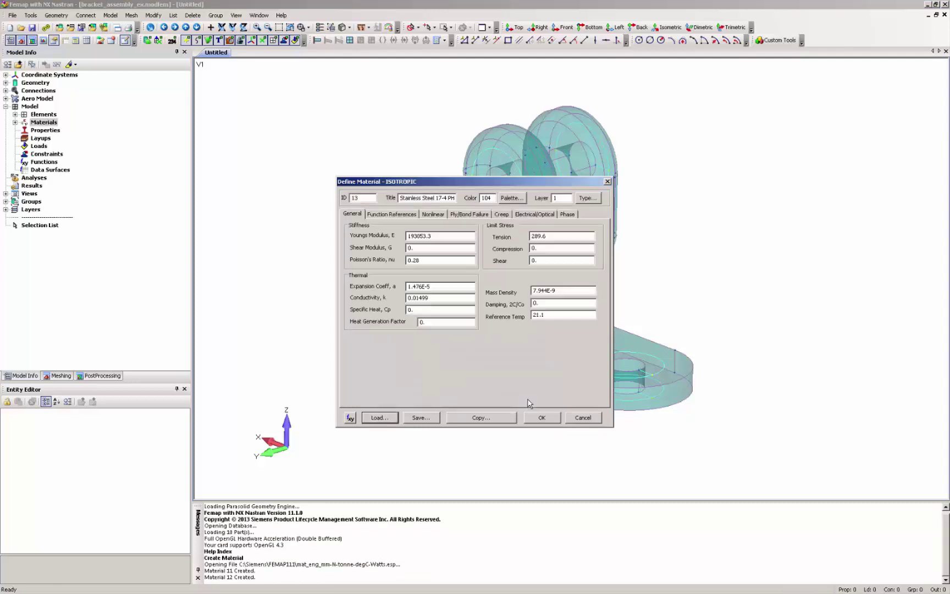
left_click(541, 418)
left_click(582, 418)
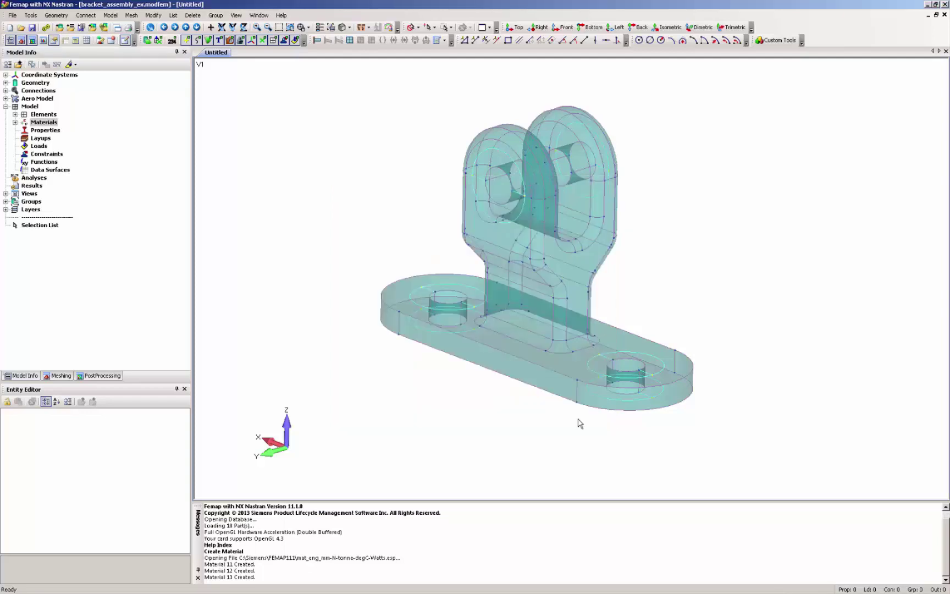
Step: Create plate property 11 'base_bracket_3mm', thickness 3, using Stainless Steel 316 Specialty
left_click(45, 129)
left_click(15, 122)
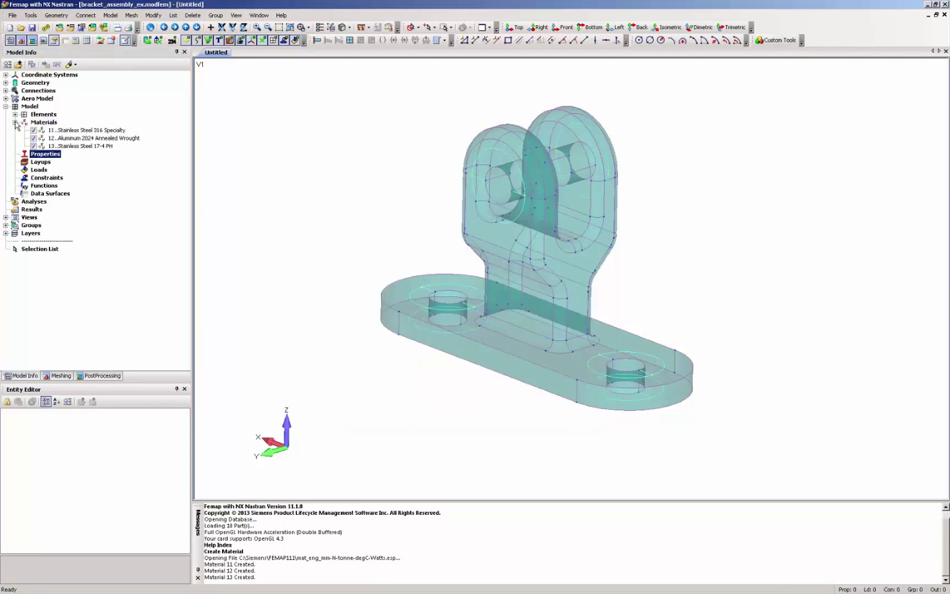
right_click(30, 154)
left_click(44, 161)
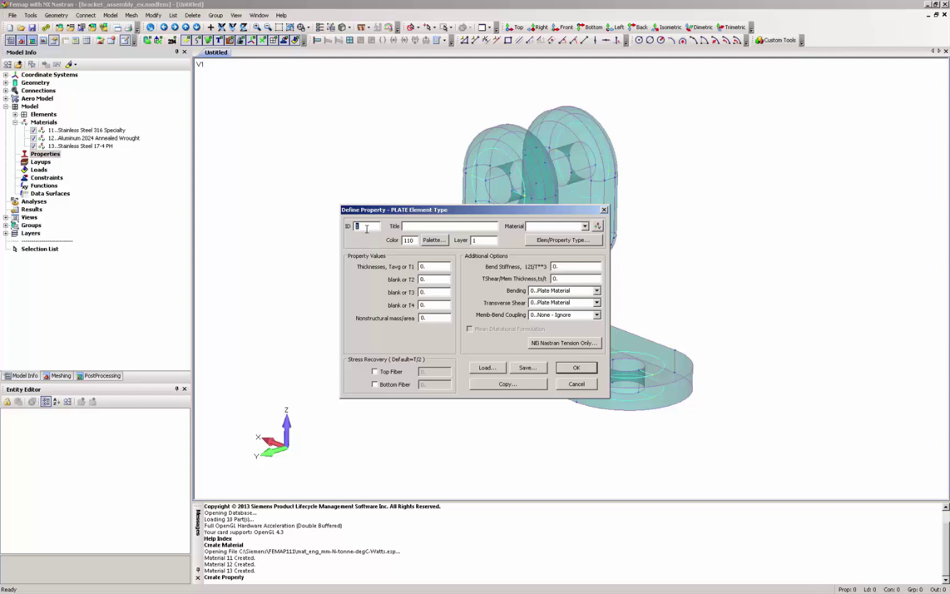
type("11")
left_click(432, 269)
type("3")
left_click(438, 226)
type("base_bracket_3mm")
left_click(585, 226)
left_click(553, 231)
left_click(576, 367)
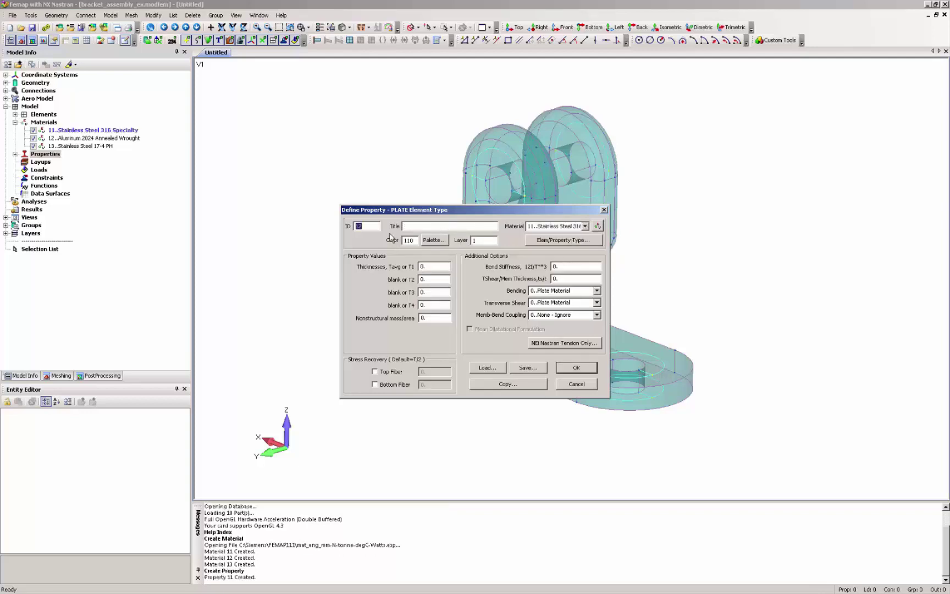
Step: Set up property 'arm_solid' with Aluminum 2024 Annealed Wrought and Solid element type
left_click(424, 225)
type("arm_solid")
left_click(566, 227)
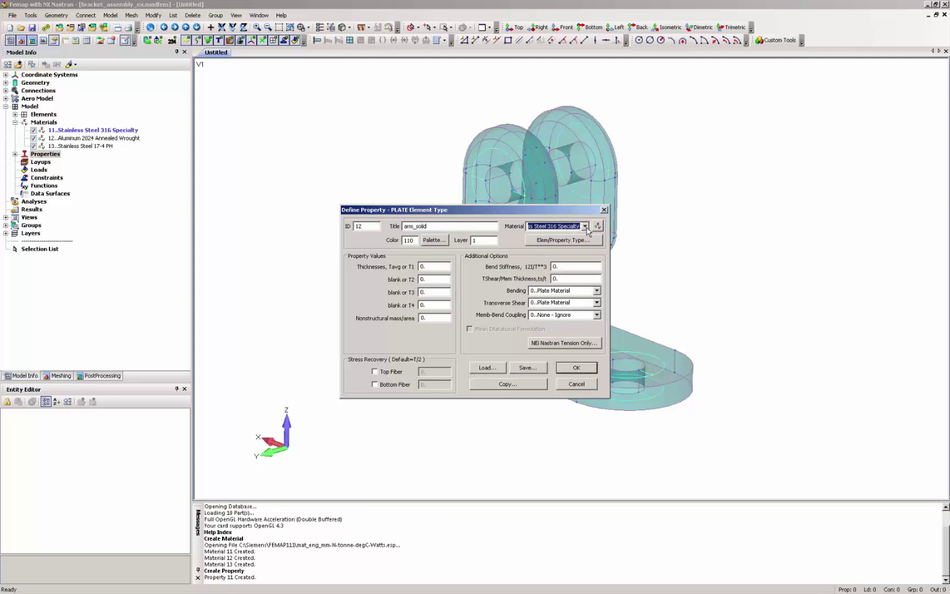
left_click(586, 227)
left_click(574, 241)
left_click(574, 240)
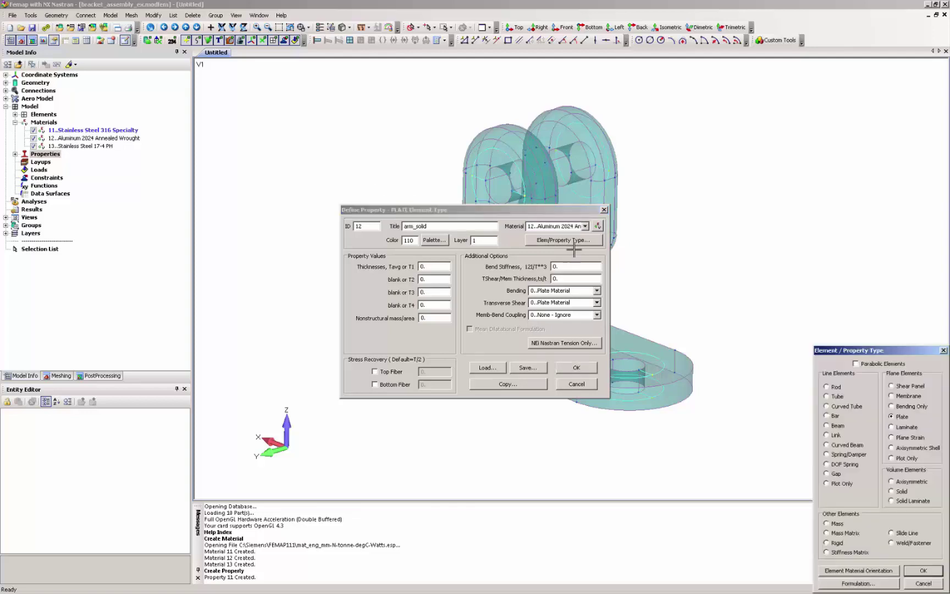
left_click(900, 497)
left_click(924, 572)
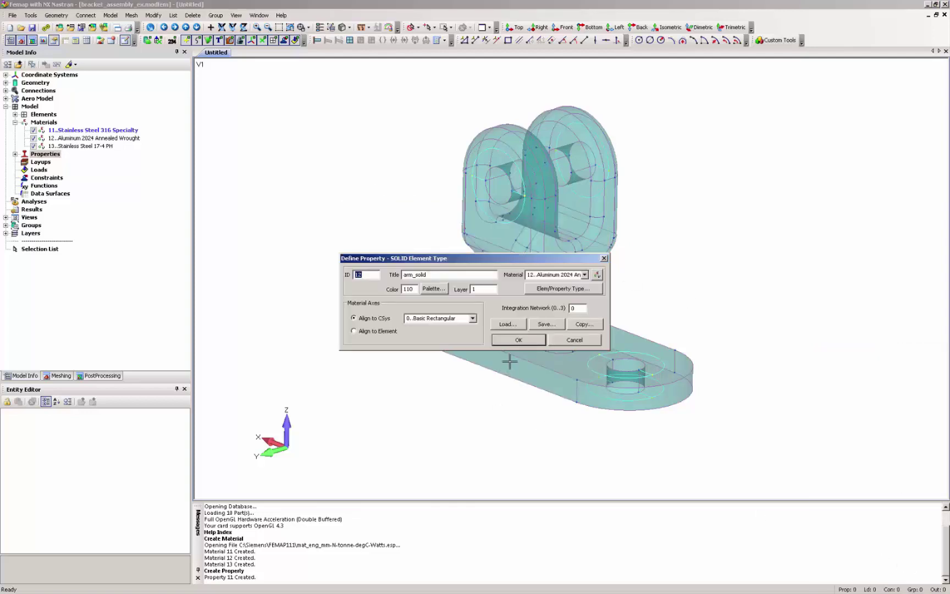
Step: Save arm_solid and start a beam property 'bolt' in Stainless Steel 17-4 PH
left_click(523, 341)
left_click(564, 274)
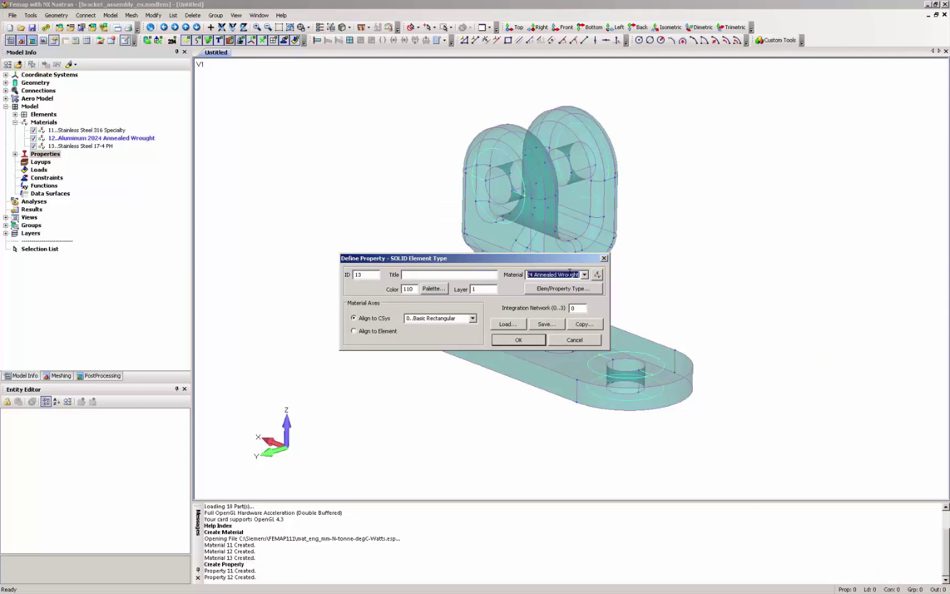
left_click(585, 275)
left_click(555, 297)
left_click(457, 275)
type("bolt")
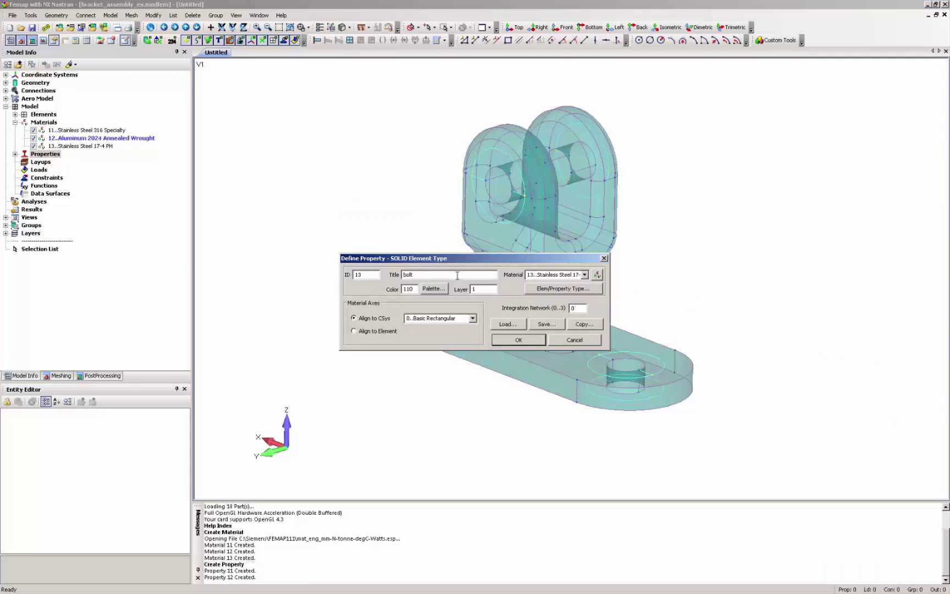
left_click(579, 292)
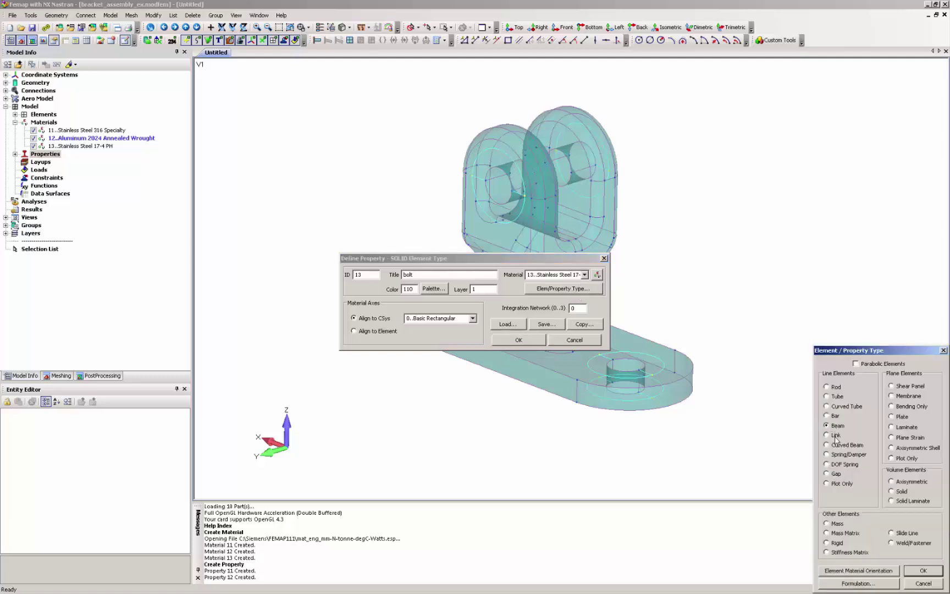
left_click(931, 568)
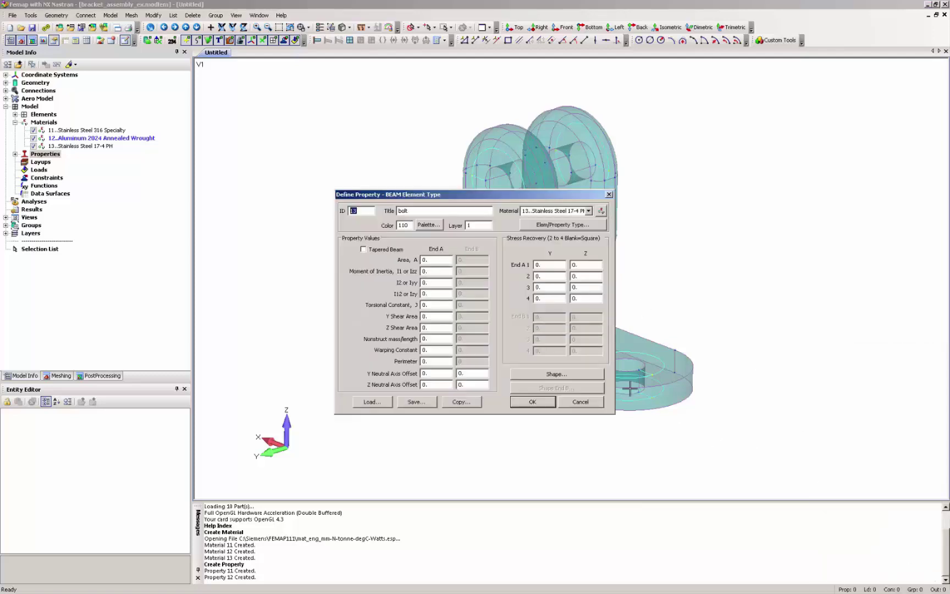
Step: Define the bolt's cross-section as a circular bar with radius 4.5
left_click(567, 375)
left_click(577, 204)
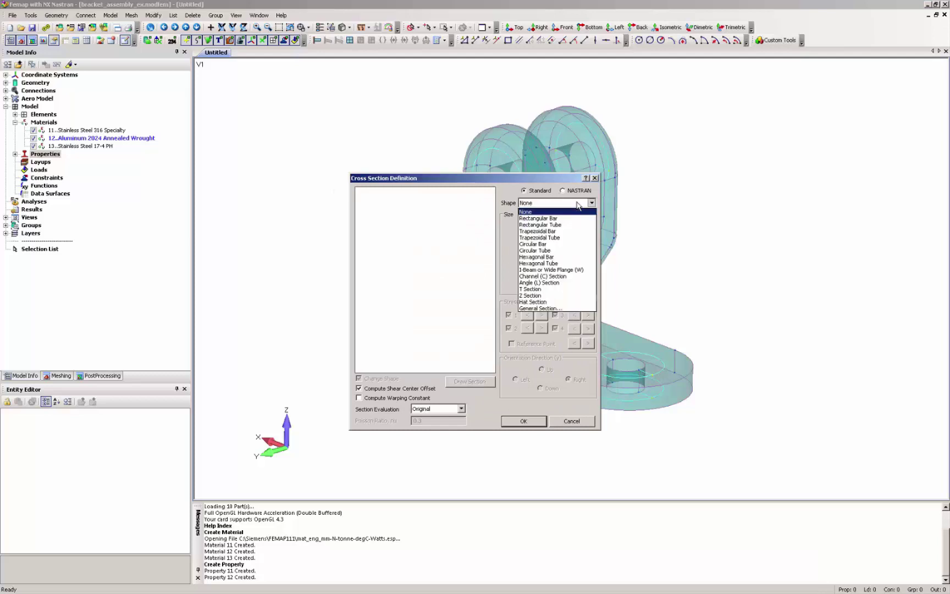
left_click(550, 244)
left_click(560, 228)
type("4.5")
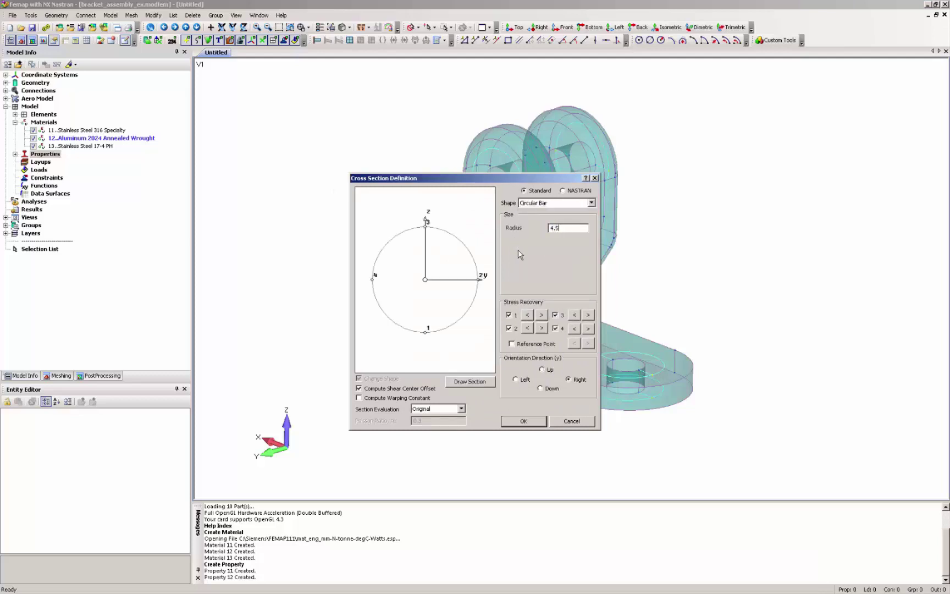
left_click(524, 421)
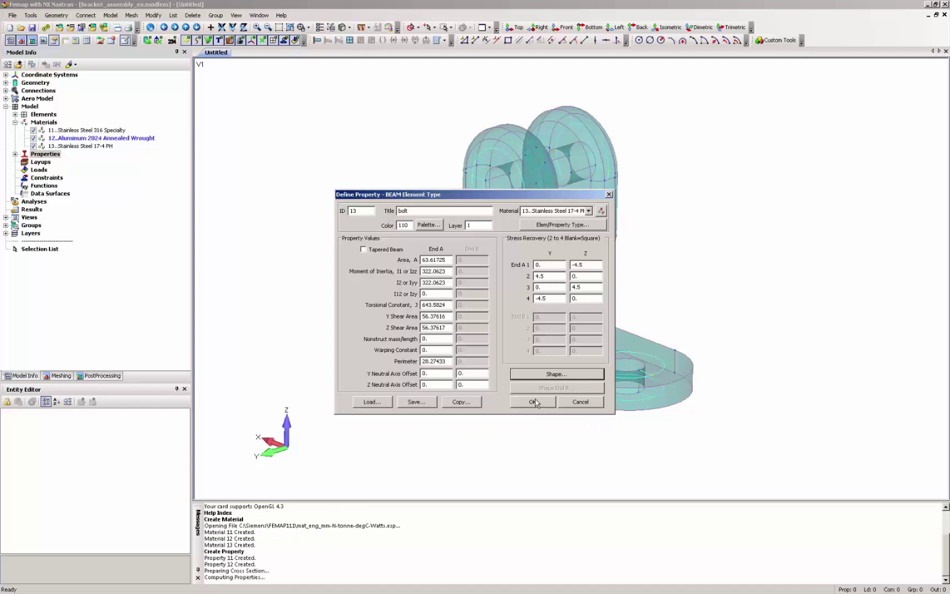
Step: Create the bolt property and show only the Base Bracket solid
left_click(533, 402)
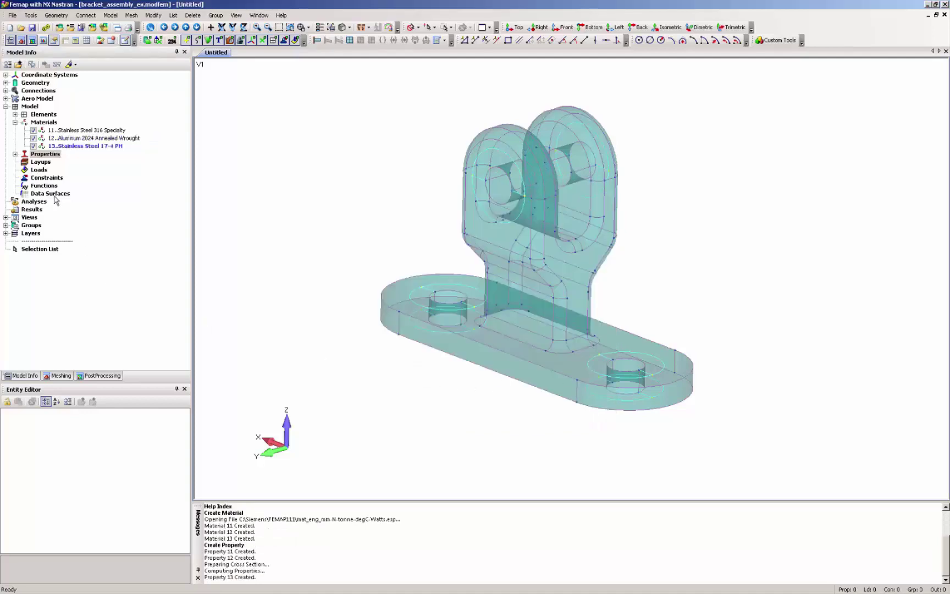
double_click(45, 154)
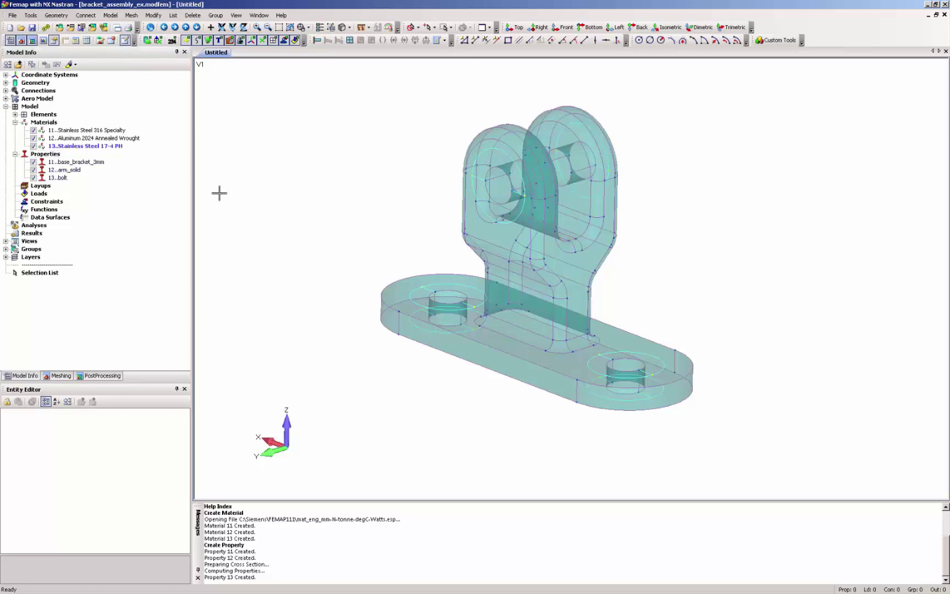
left_click(6, 82)
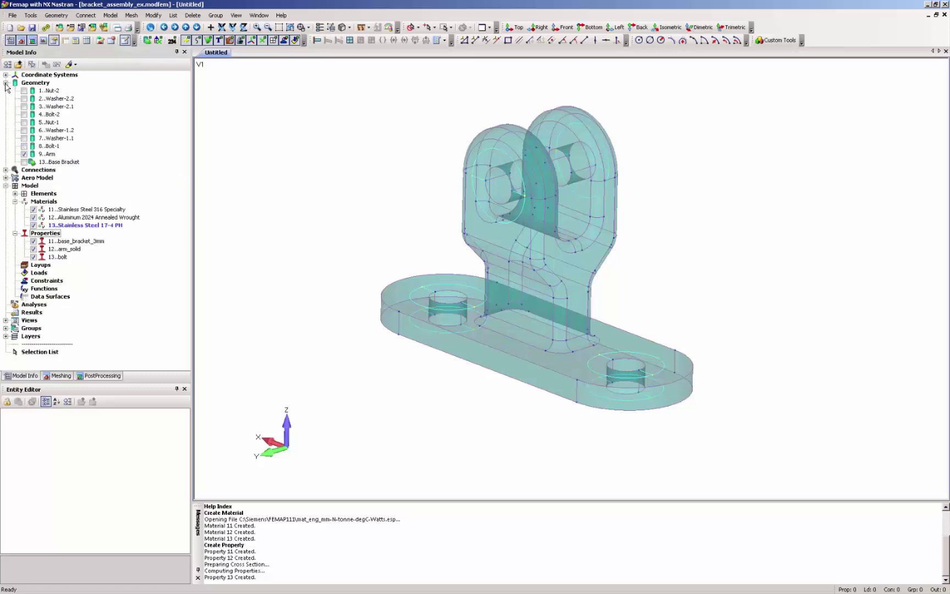
left_click(59, 161)
right_click(44, 162)
left_click(72, 165)
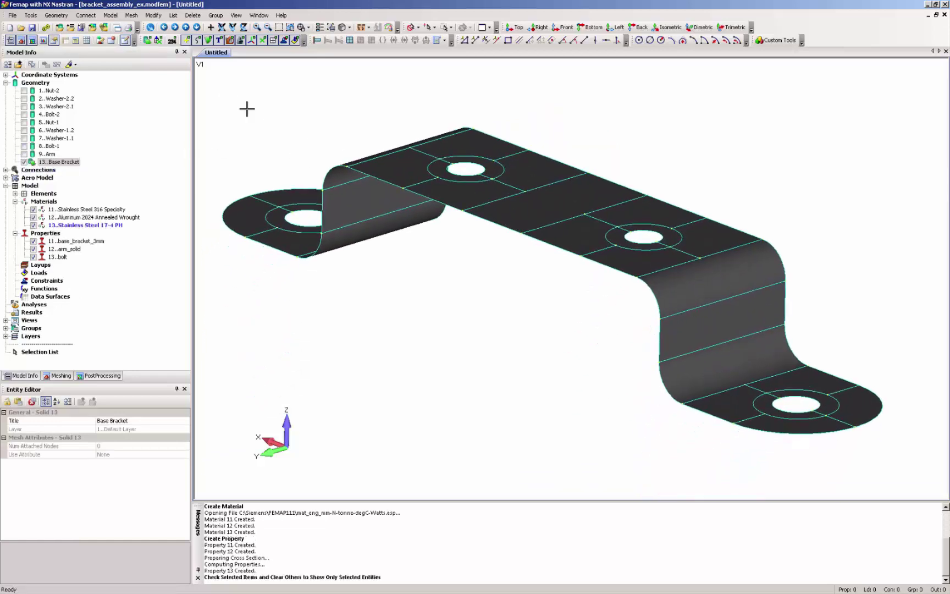
Step: Size the bracket's surfaces at 3 with 10 max angle, small-feature limit and short-edge suppression off
left_click(131, 14)
mouse_move(165, 36)
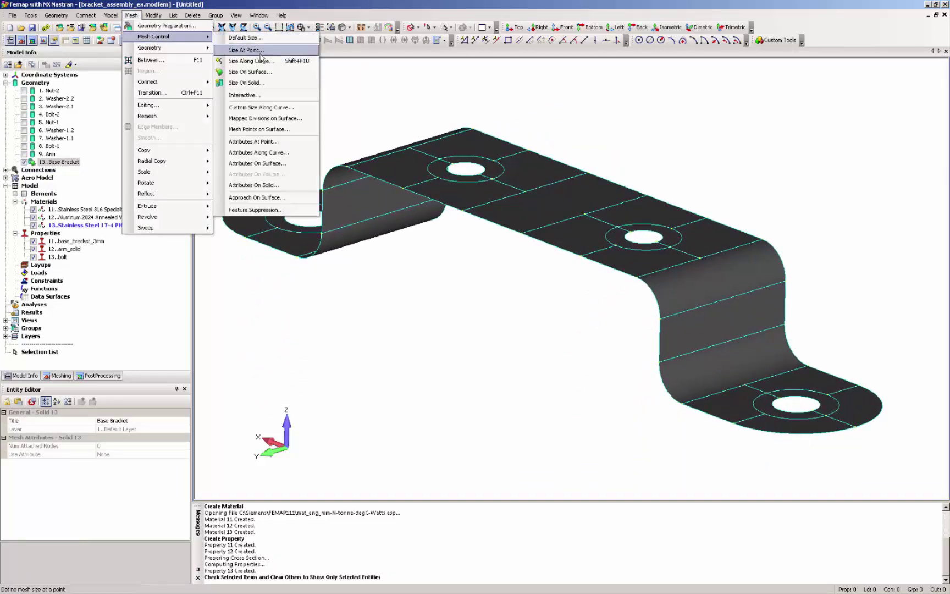
left_click(250, 72)
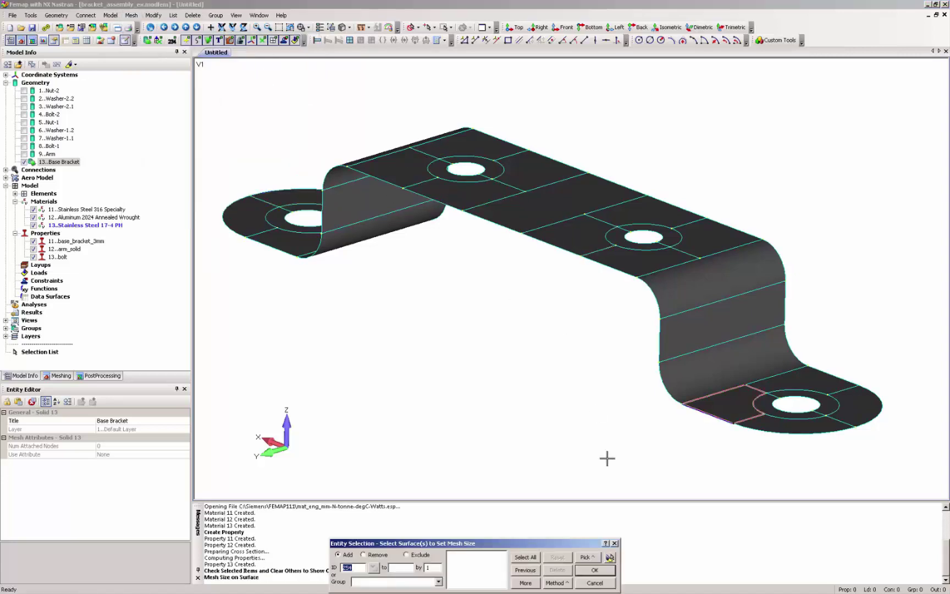
left_click(556, 583)
left_click(565, 586)
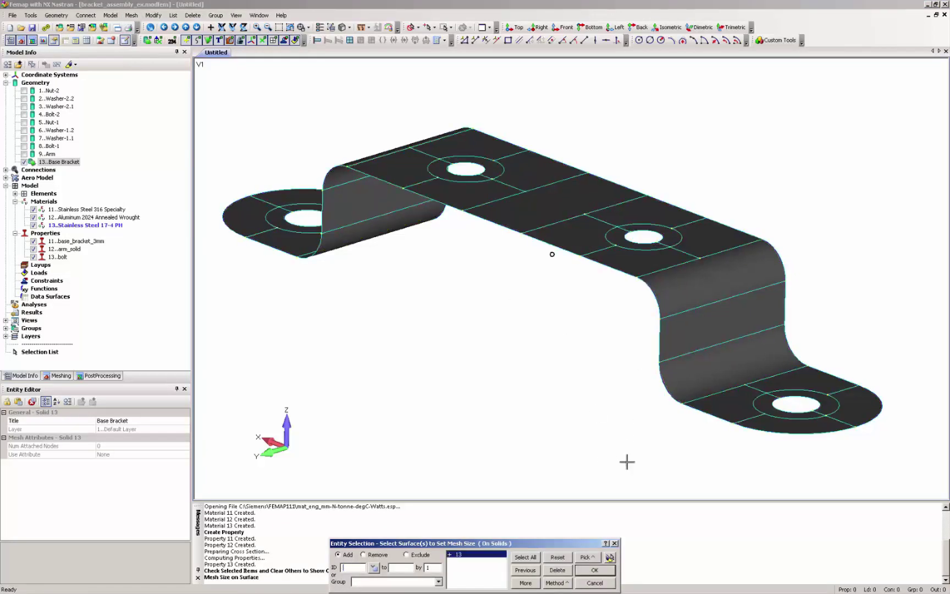
left_click(599, 570)
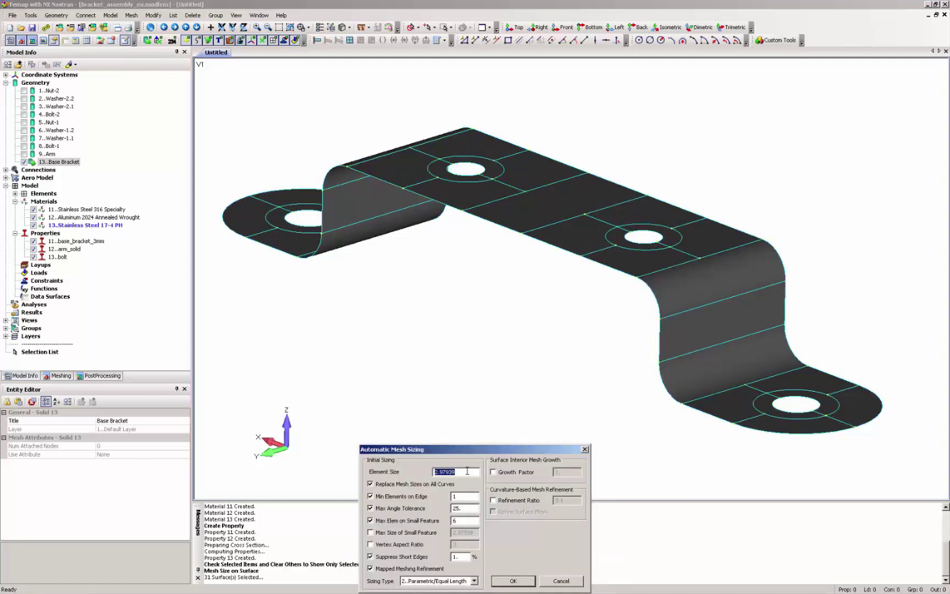
type("3")
left_click_drag(468, 508, 442, 508)
type("10")
left_click(370, 520)
left_click(370, 556)
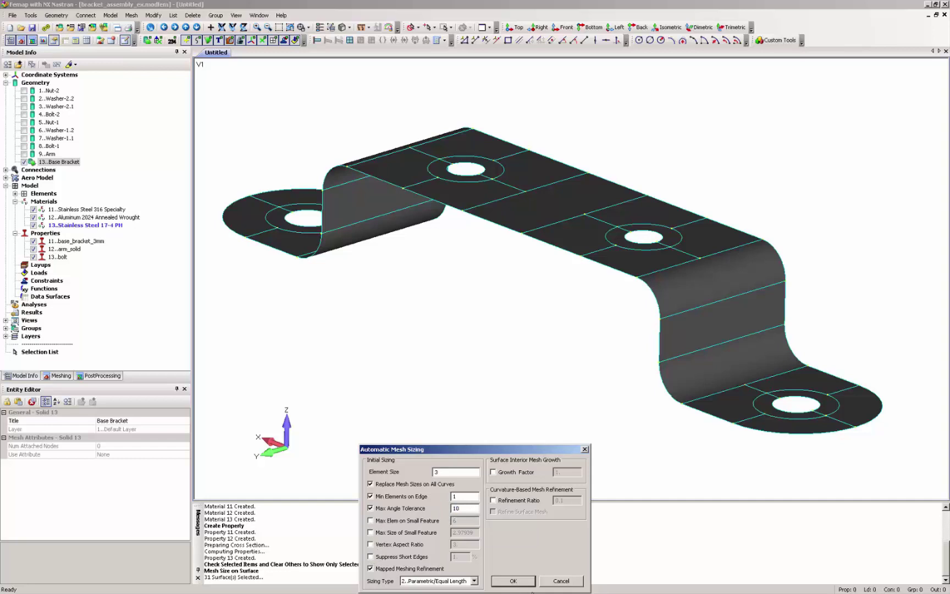
left_click(513, 581)
left_click(596, 582)
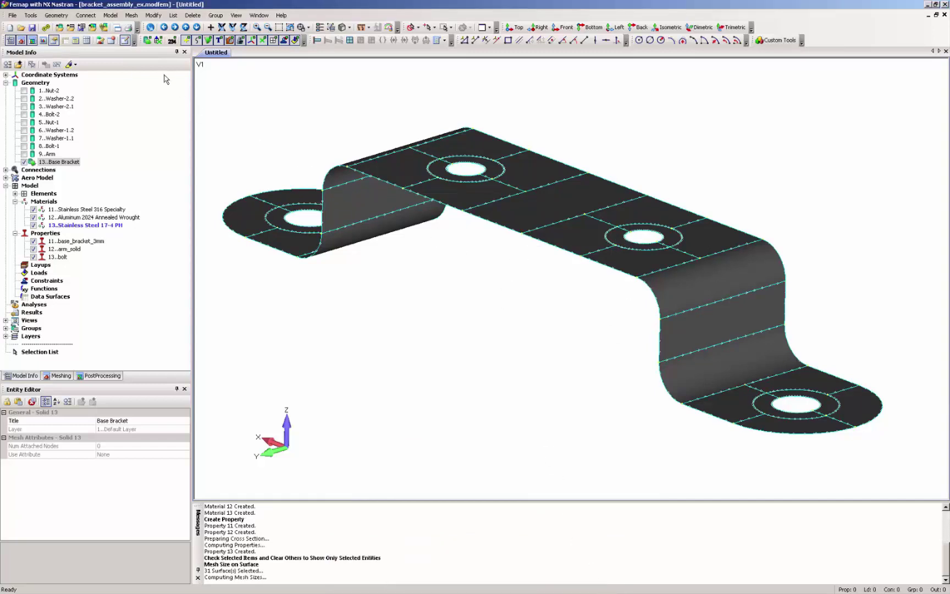
Step: Quad-mesh the Base Bracket solid's surfaces using property 11 base_bracket_3mm
left_click(132, 14)
mouse_move(157, 49)
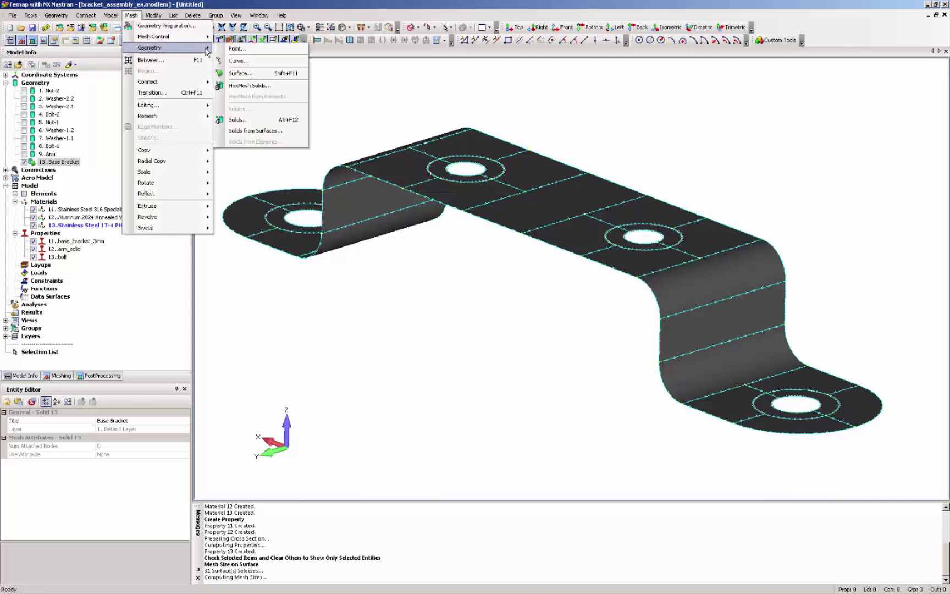
left_click(248, 70)
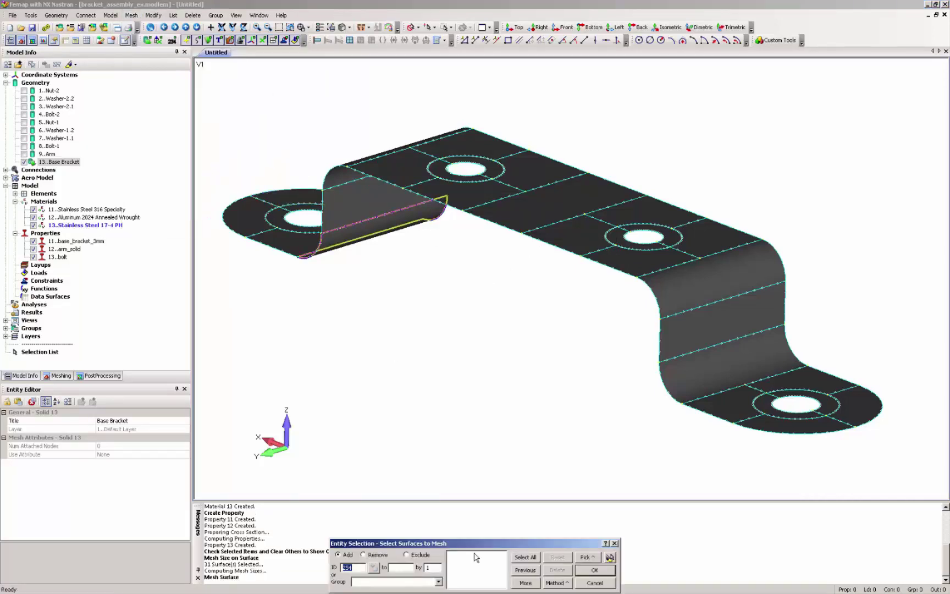
left_click(557, 583)
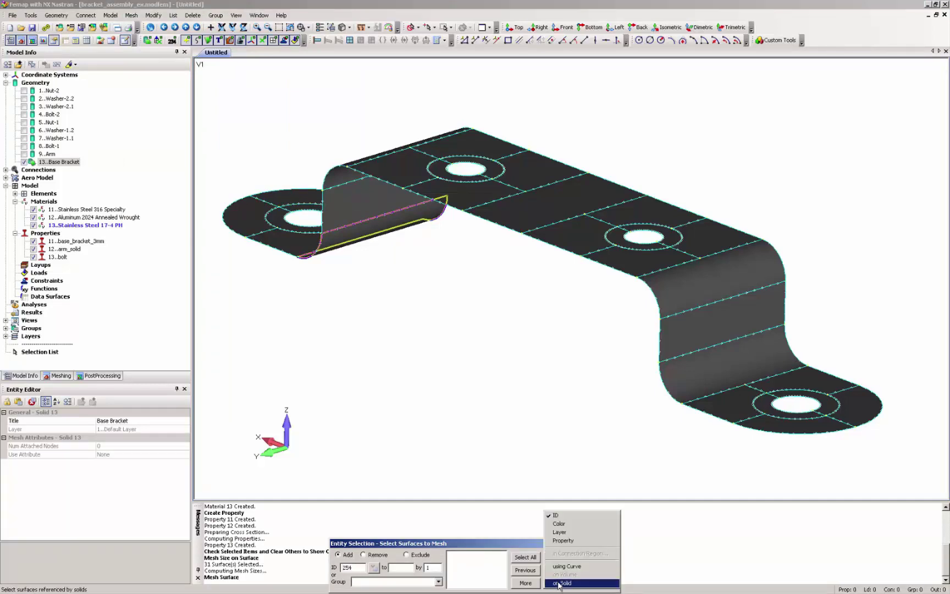
left_click(575, 535)
left_click(552, 254)
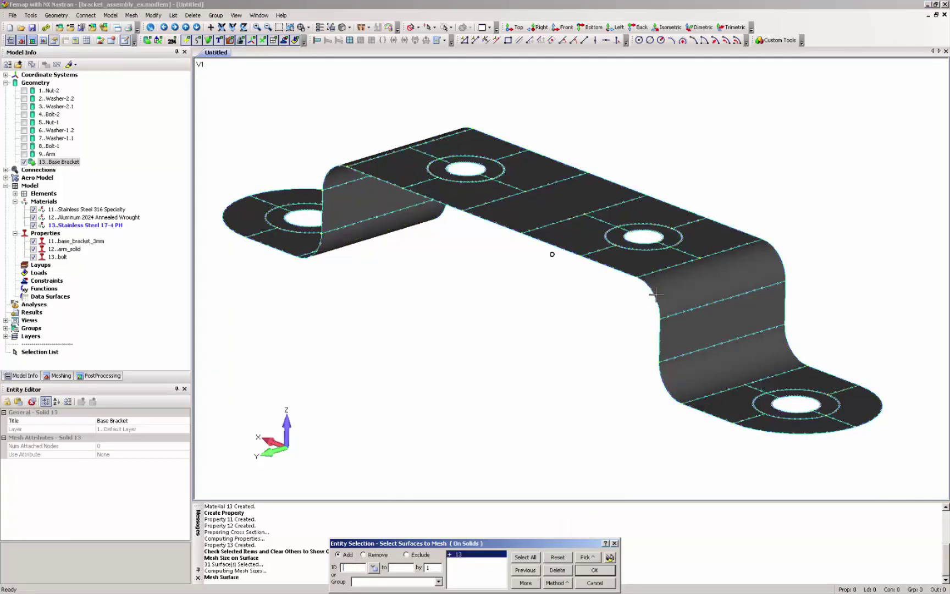
left_click(596, 572)
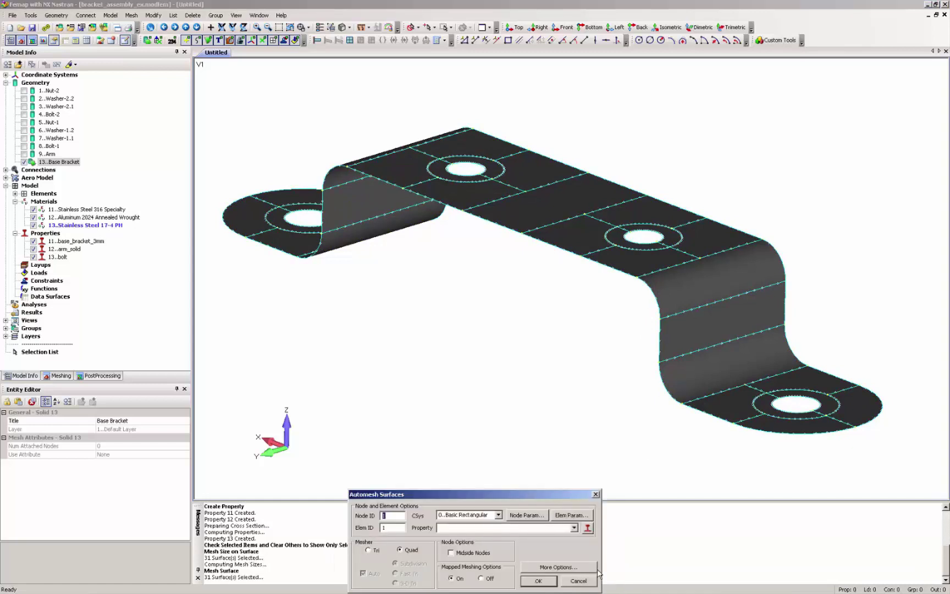
left_click(574, 528)
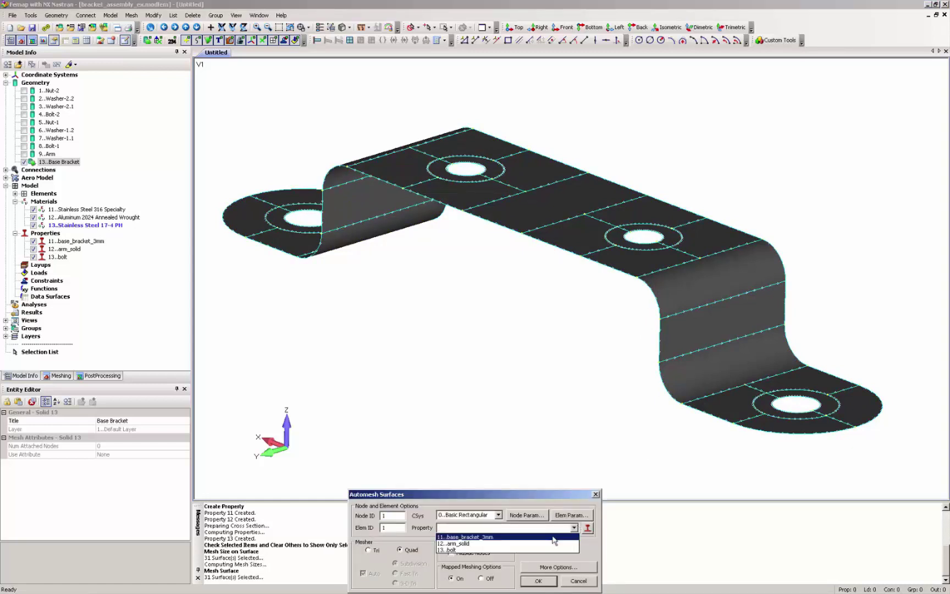
left_click(549, 535)
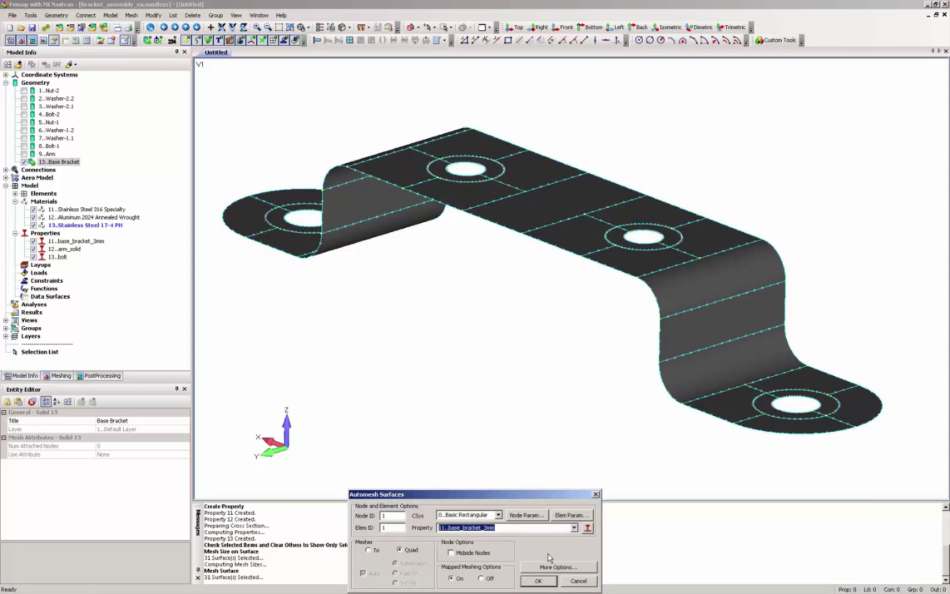
left_click(538, 581)
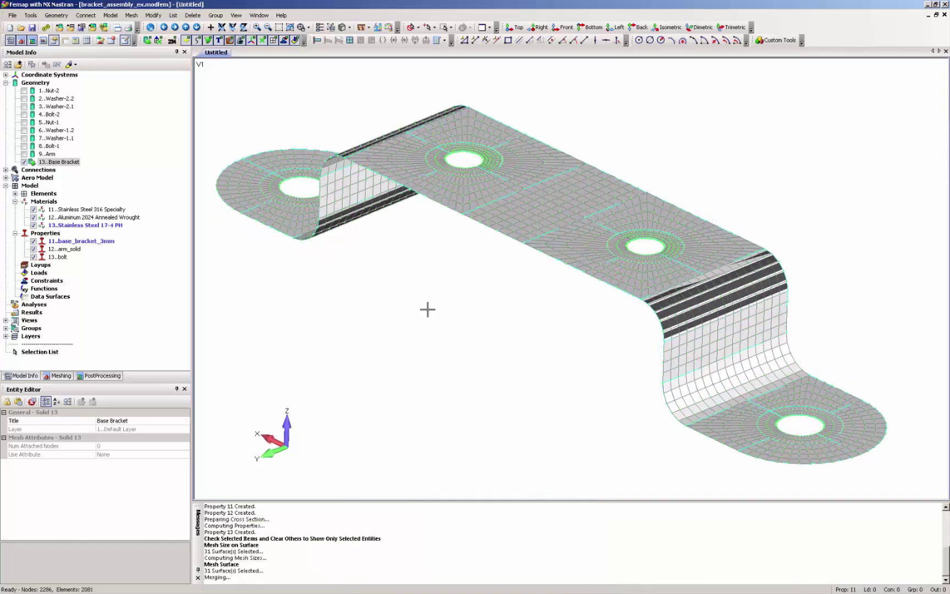
Step: Turn on the Meshing Toolbox surface mesh quality plot with 4 quality levels
left_click(61, 375)
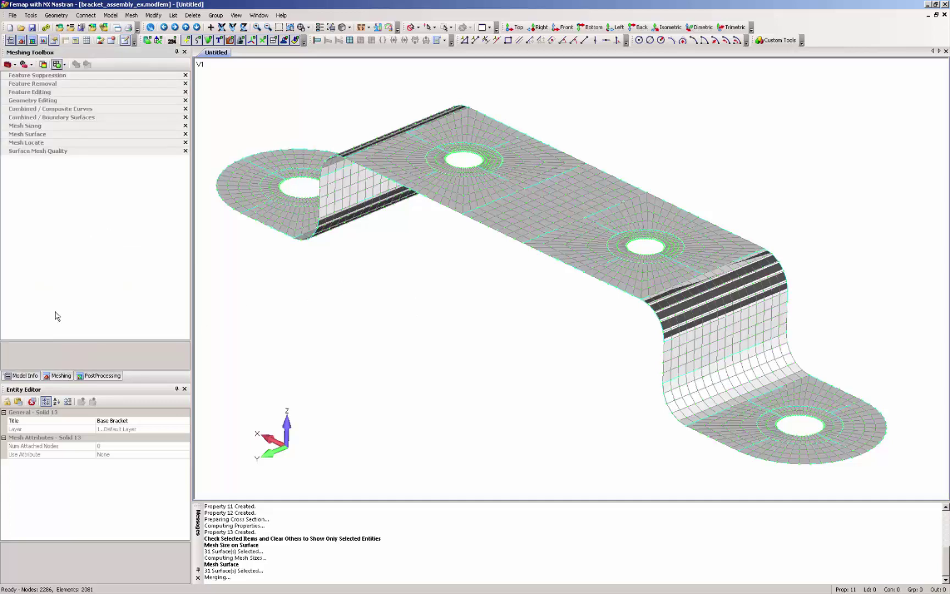
left_click(34, 151)
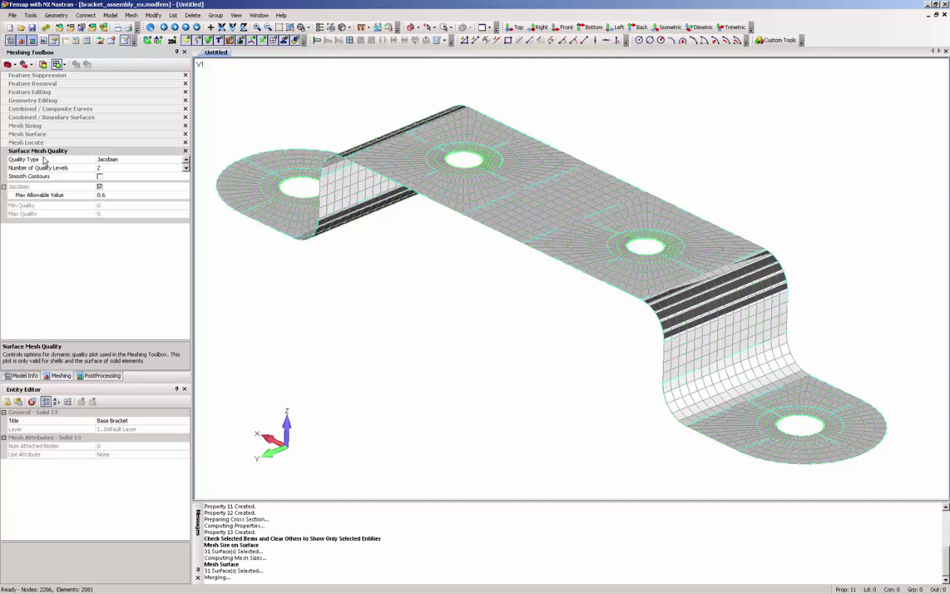
left_click(43, 65)
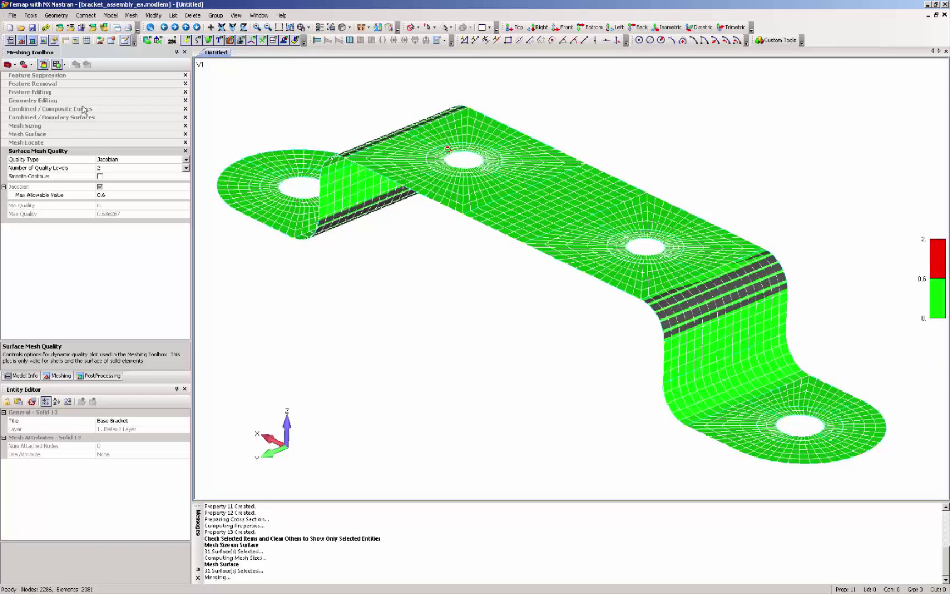
left_click(150, 169)
left_click(190, 168)
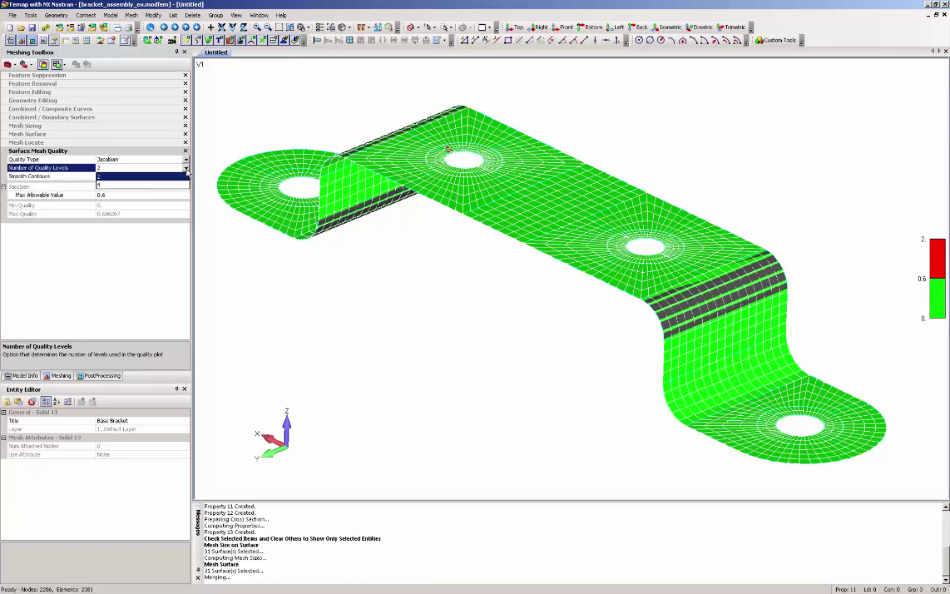
left_click(163, 186)
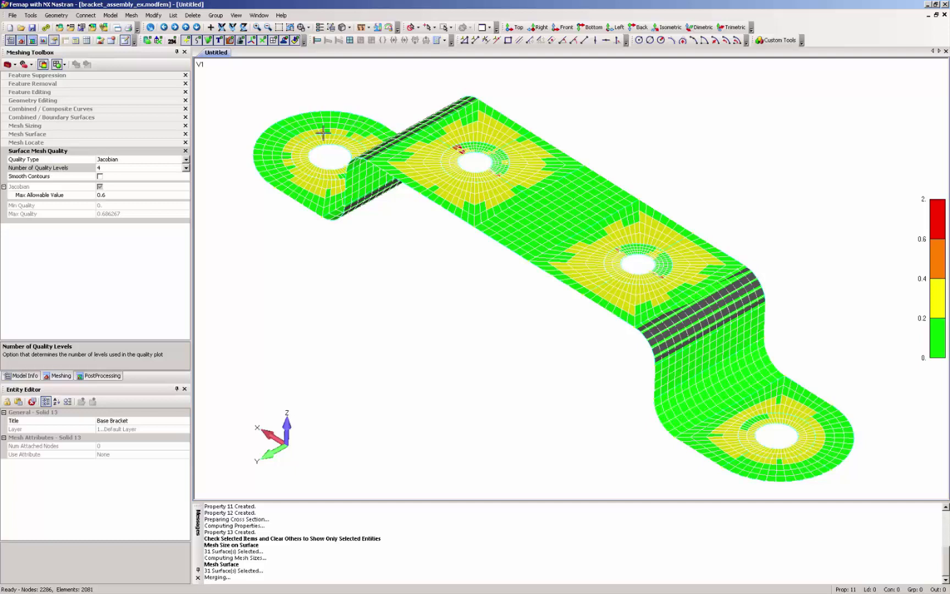
Step: Display curve mesh sizes as symbols and counts via View Options (F6)
left_click(24, 126)
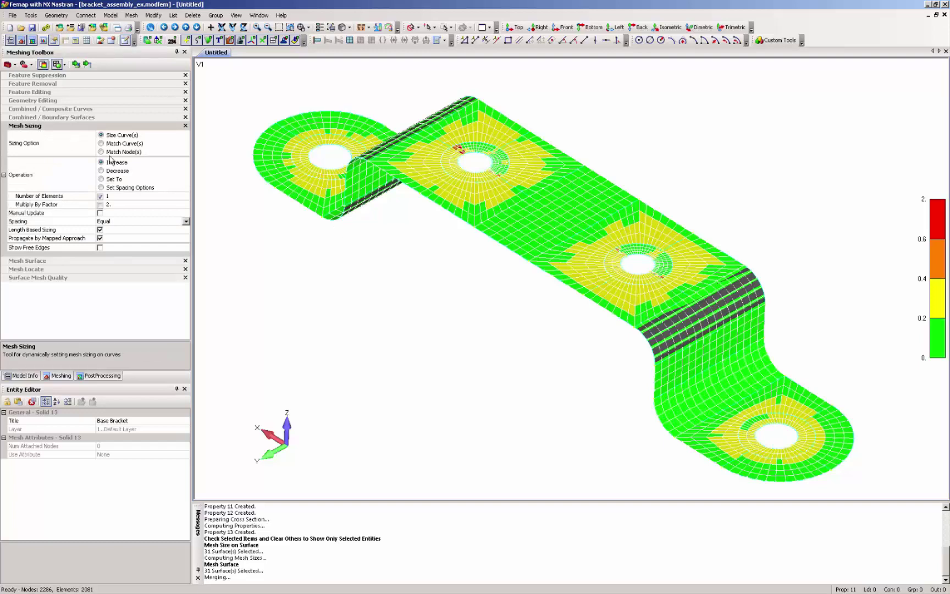
key("F6")
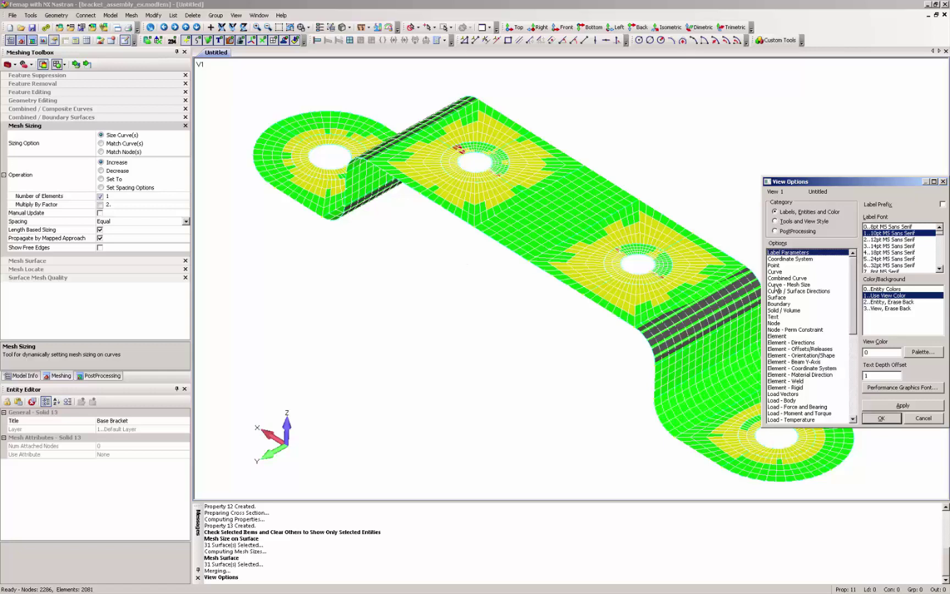
left_click(787, 285)
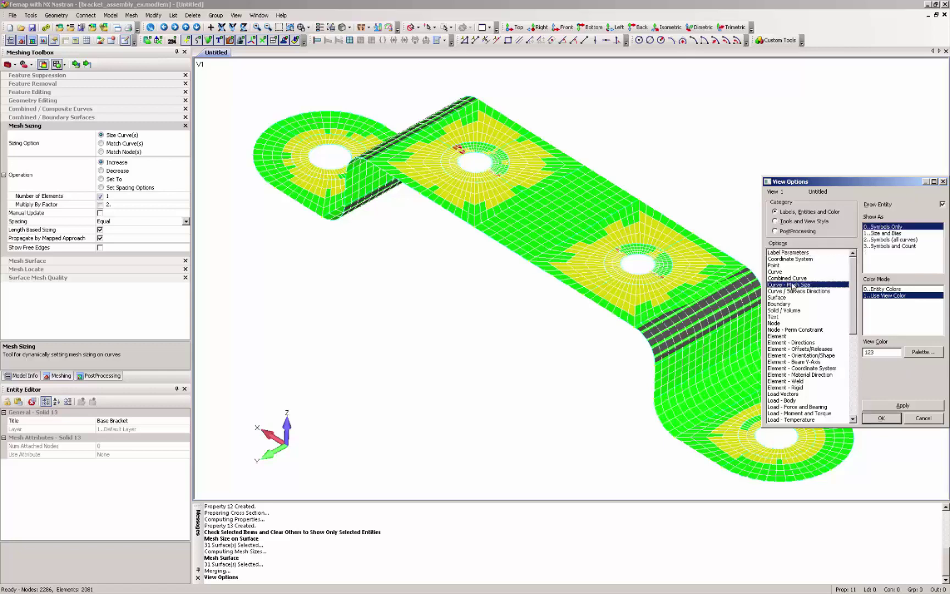
left_click(906, 247)
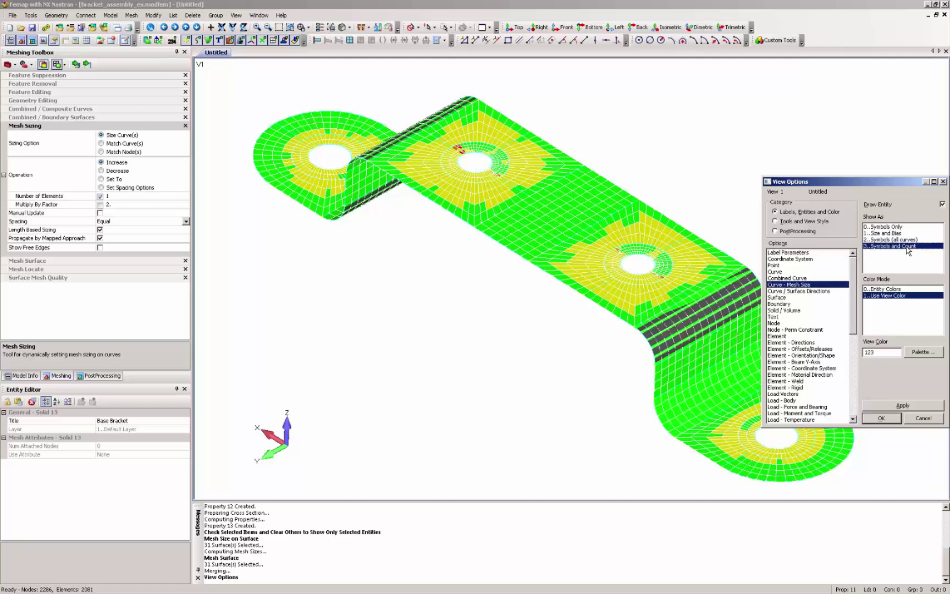
left_click(881, 419)
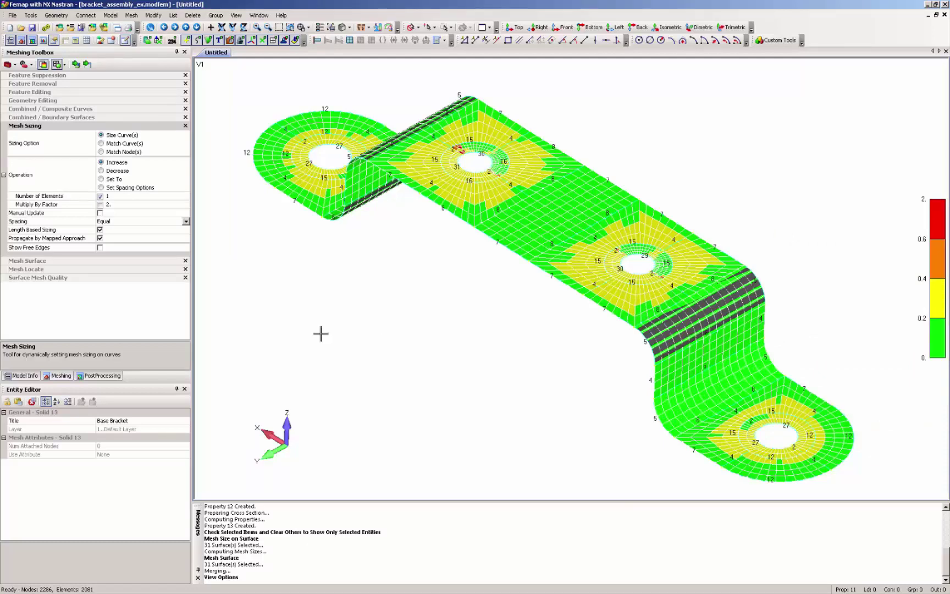
Step: Set curve sizing to 16 elements and remesh the edges of all four holes
left_click(103, 180)
left_click(118, 197)
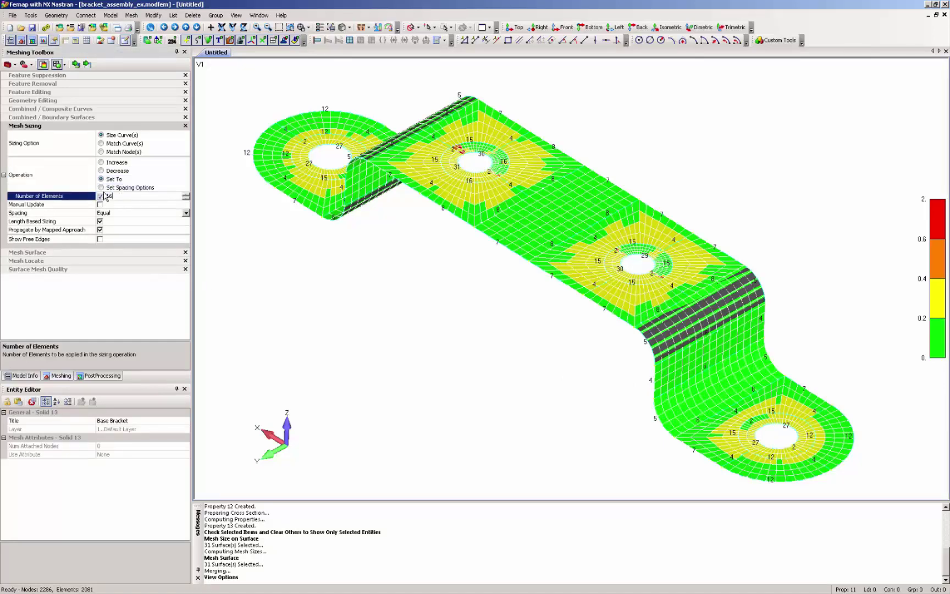
left_click(76, 65)
left_click(318, 160)
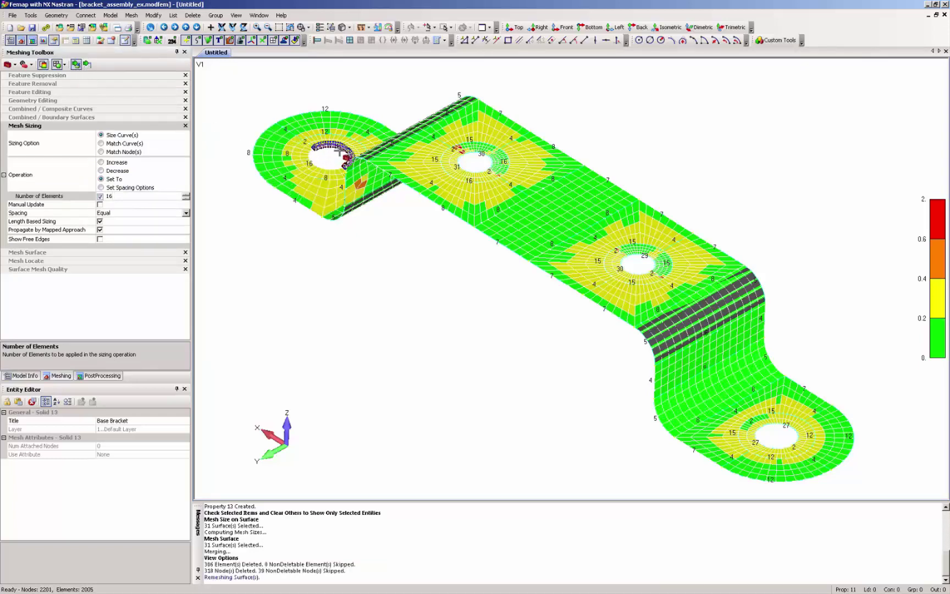
left_click(333, 144)
left_click(459, 160)
left_click(475, 150)
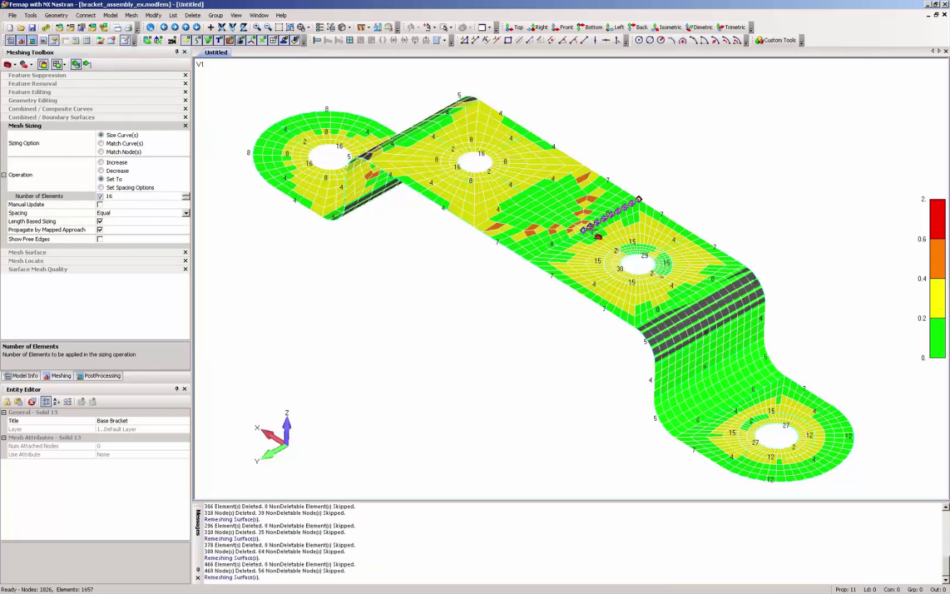
left_click(644, 258)
left_click(646, 261)
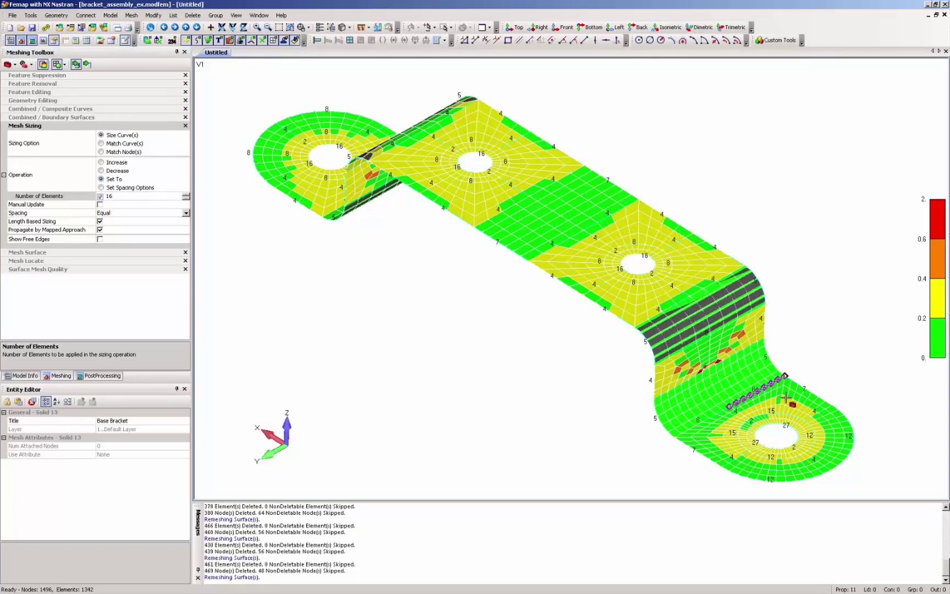
left_click(780, 427)
left_click(772, 444)
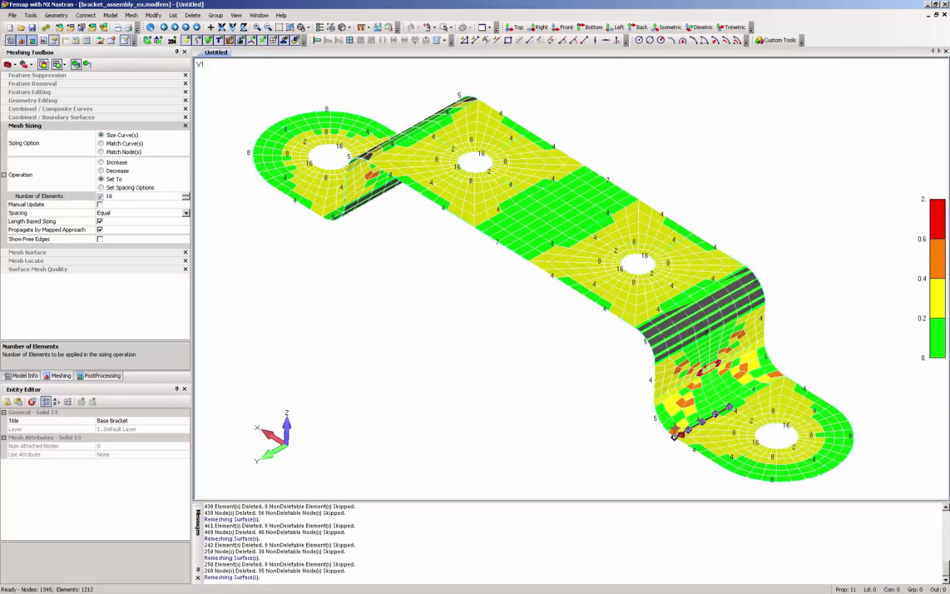
Step: Change the count to 8 elements and remesh the first three holes' edge curves
left_click(119, 196)
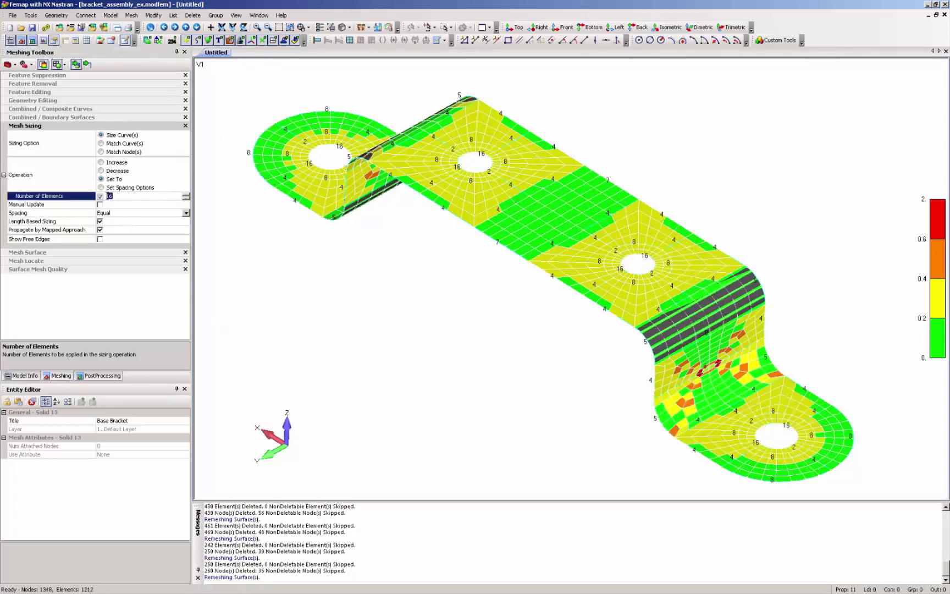
type("8")
left_click(300, 160)
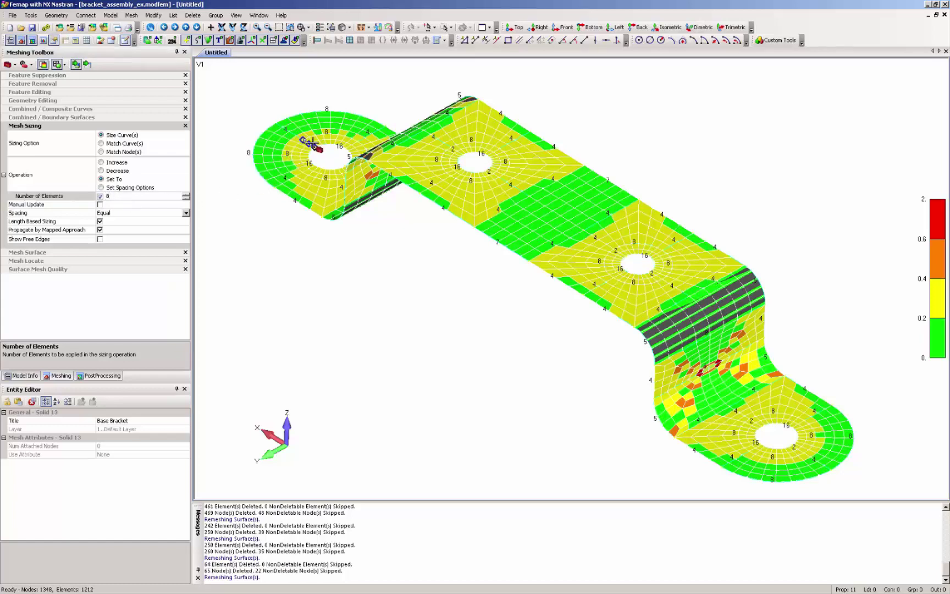
left_click(325, 165)
left_click(329, 175)
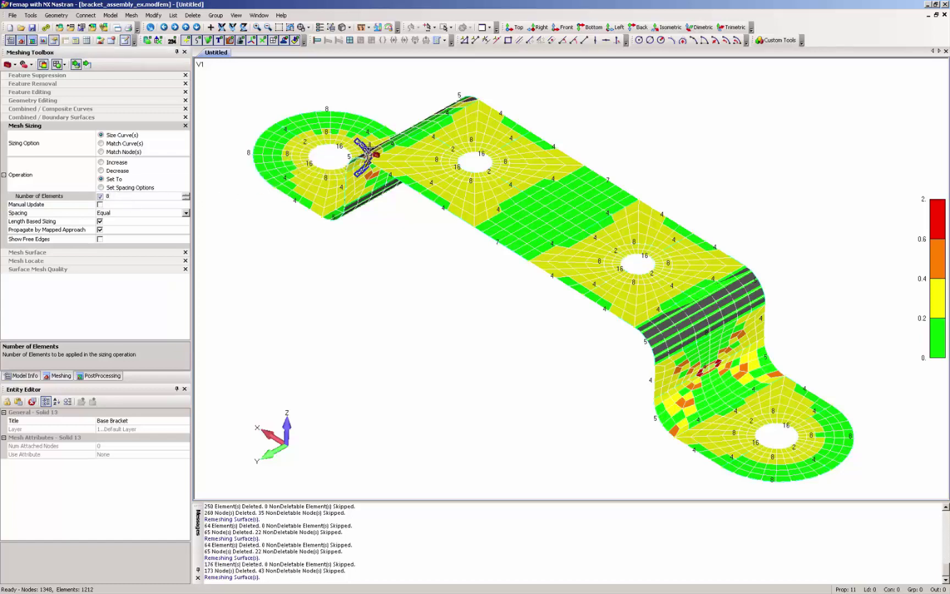
middle_click_drag(357, 160, 308, 137)
left_click(284, 130)
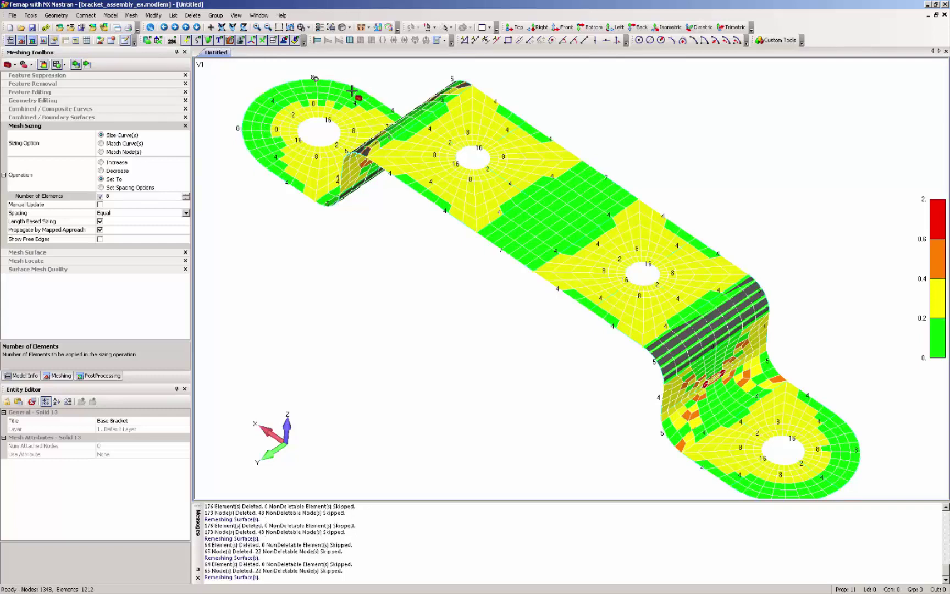
left_click(507, 155)
left_click(506, 156)
left_click(507, 156)
left_click(667, 257)
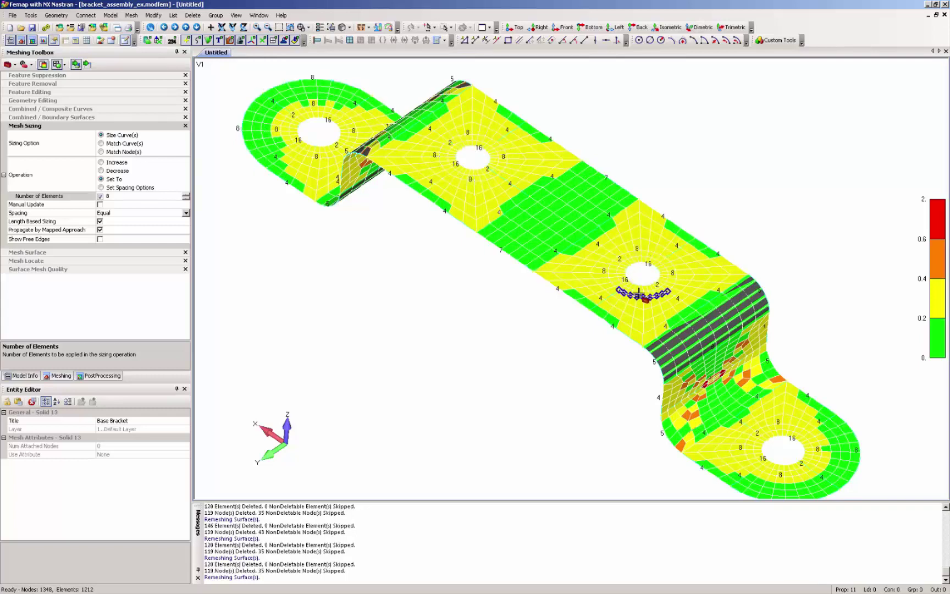
left_click(668, 275)
Step: Apply 8 elements to the fourth hole, outer edge and left-end edge curves
left_click(794, 433)
left_click(751, 448)
left_click(824, 451)
left_click(849, 456)
left_click(776, 496)
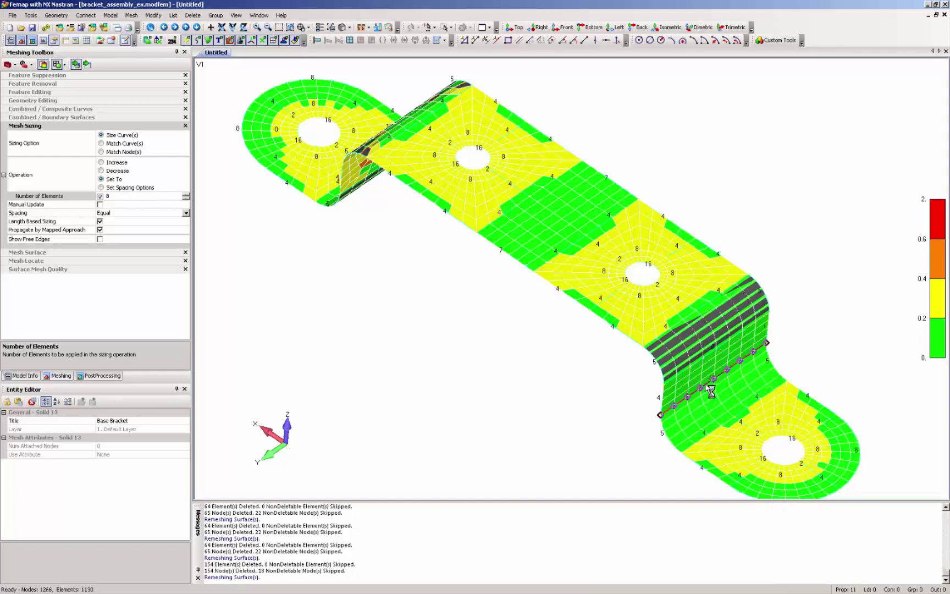
middle_click_drag(395, 154, 600, 144)
left_click(600, 301)
middle_click_drag(601, 301, 516, 381)
Step: Show only the 9..Arm solid and uncheck 11..base_bracket_3mm to hide the bracket's shell mesh
left_click(25, 374)
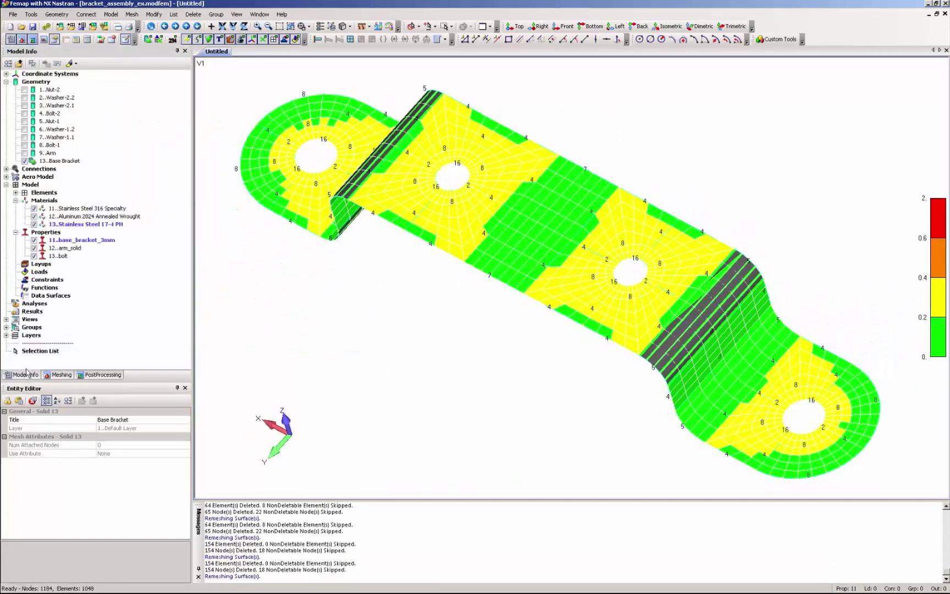
right_click(25, 154)
left_click(44, 163)
mouse_move(358, 192)
middle_mouse_down()
mouse_move(374, 156)
mouse_move(388, 176)
middle_mouse_up()
middle_click_drag(409, 216, 373, 218)
left_click(34, 240)
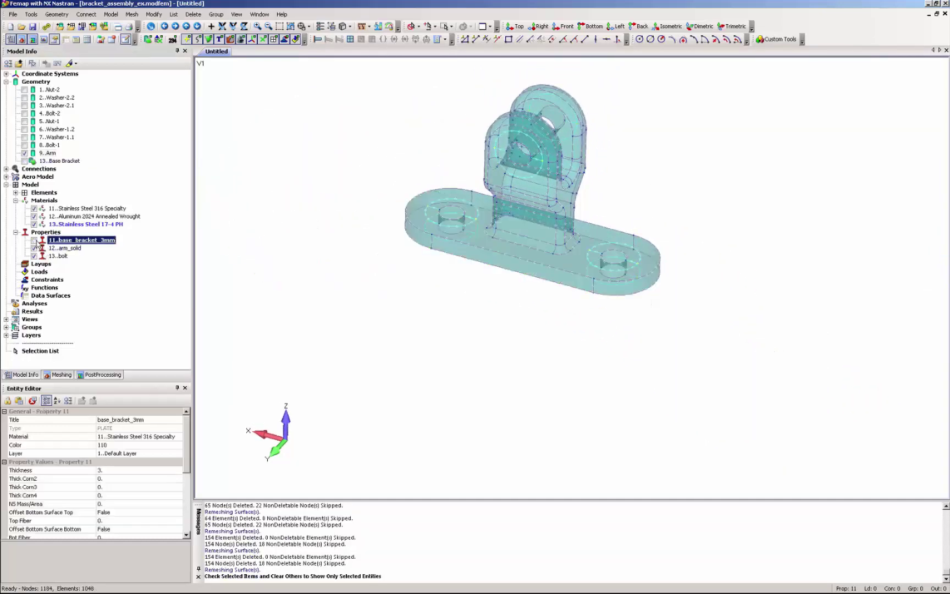
middle_click_drag(512, 218, 530, 253, "ctrl")
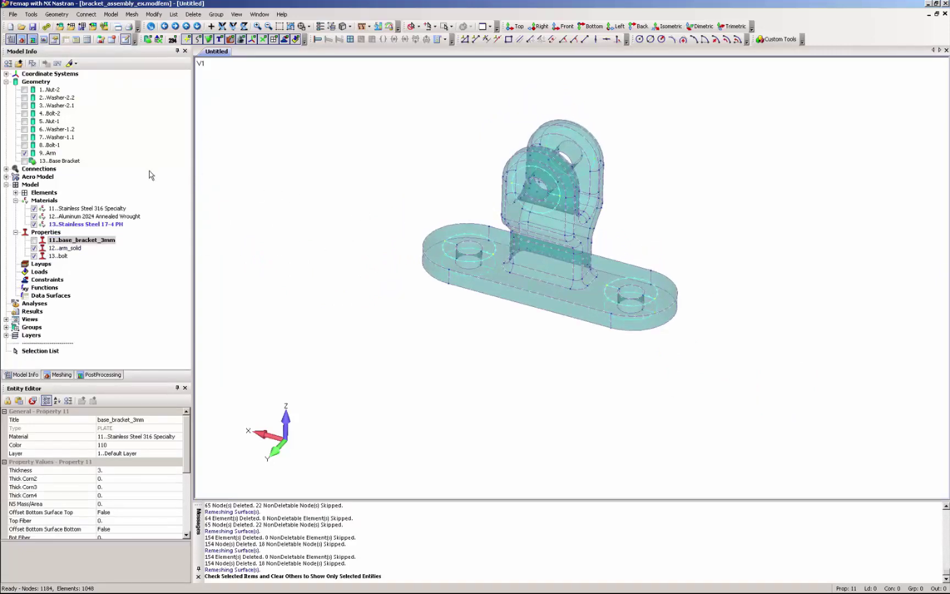
Step: Set Arm mesh sizes: element size 3, max angle 10, small-feature limit and short-edge suppression off
right_click(47, 154)
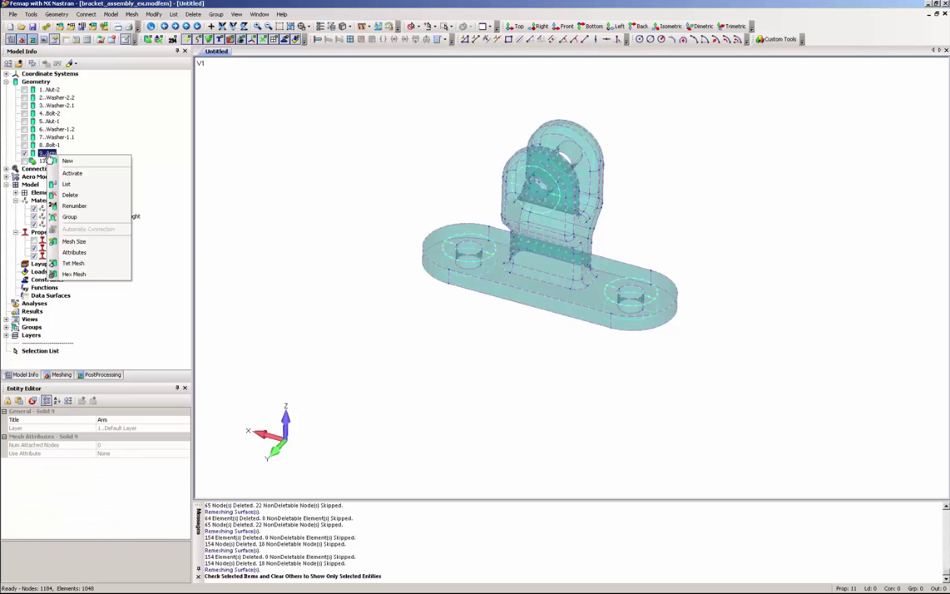
left_click(73, 241)
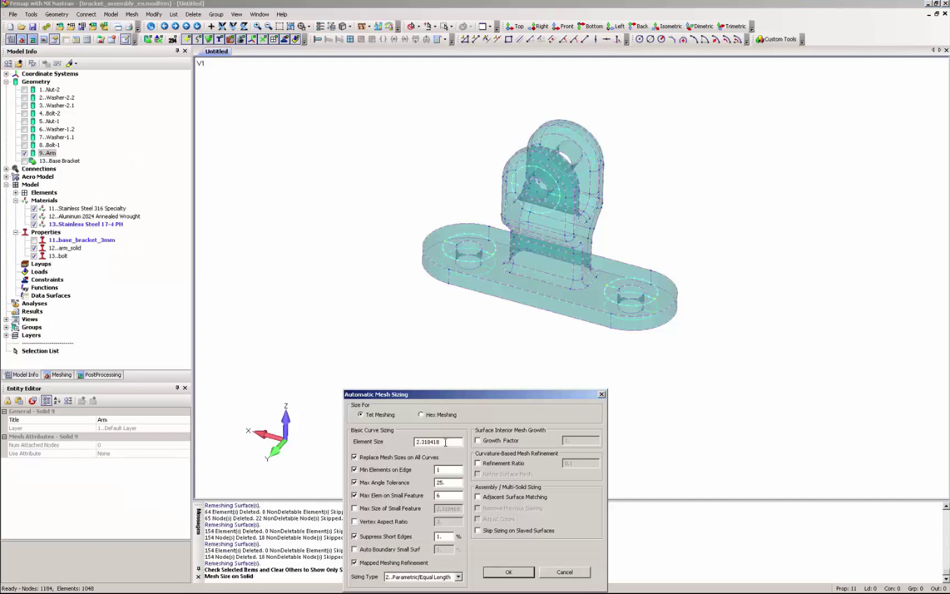
left_click_drag(445, 442, 388, 443)
type("3")
left_click(354, 495)
left_click_drag(451, 482, 419, 483)
type("10")
left_click(354, 536)
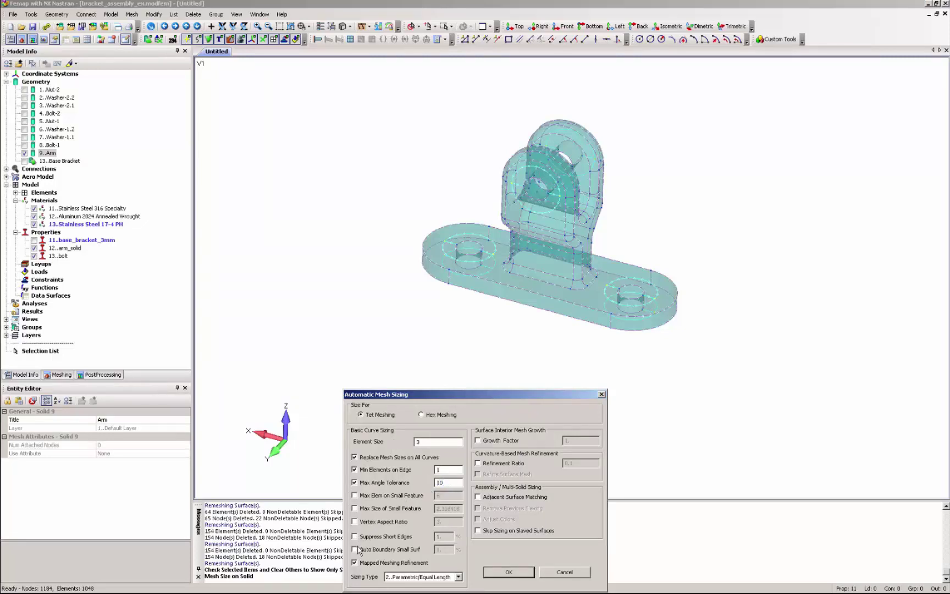
left_click(520, 572)
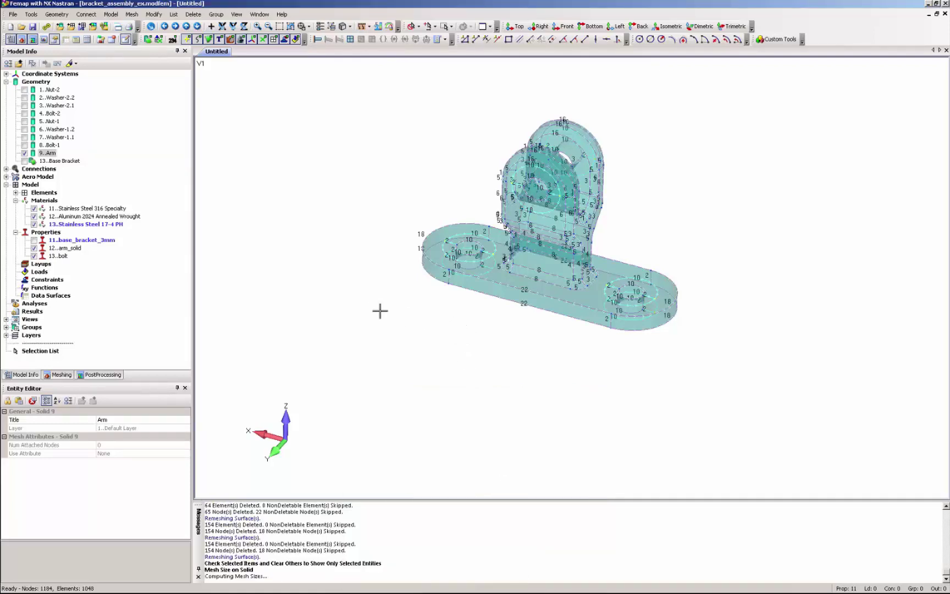
Step: Tet-mesh the Arm with property 12..arm_solid and re-check 11..base_bracket_3mm to show its mesh
right_click(49, 153)
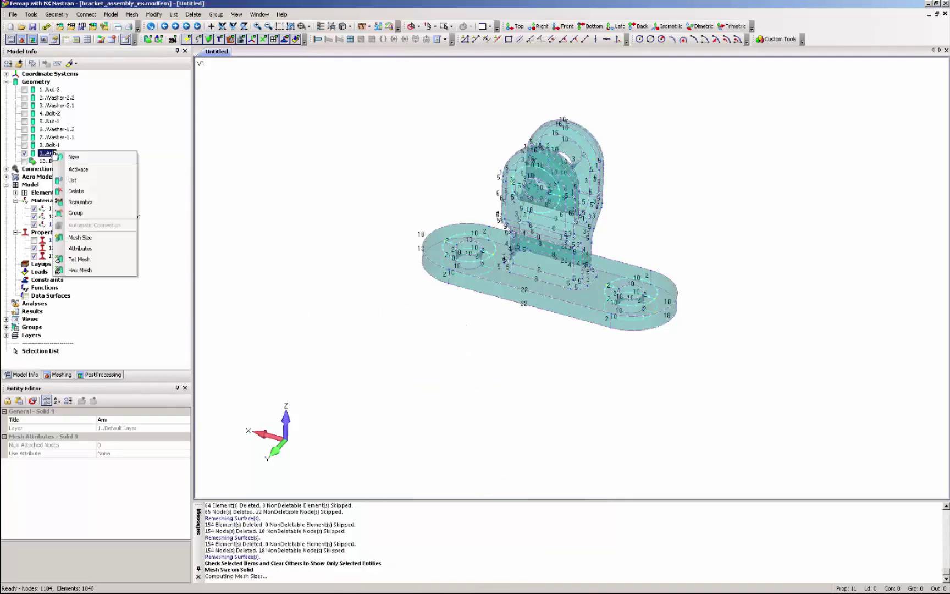
left_click(90, 263)
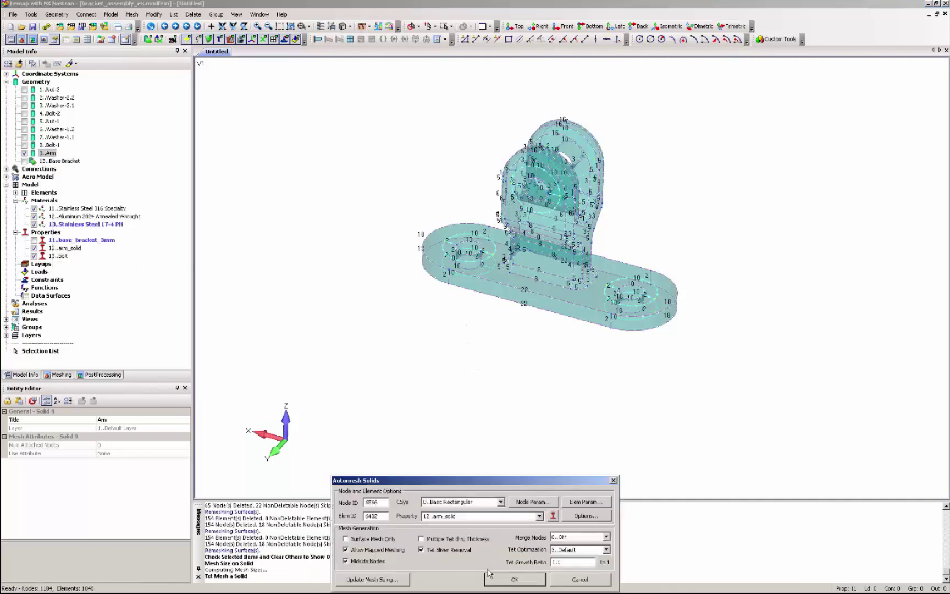
left_click(519, 583)
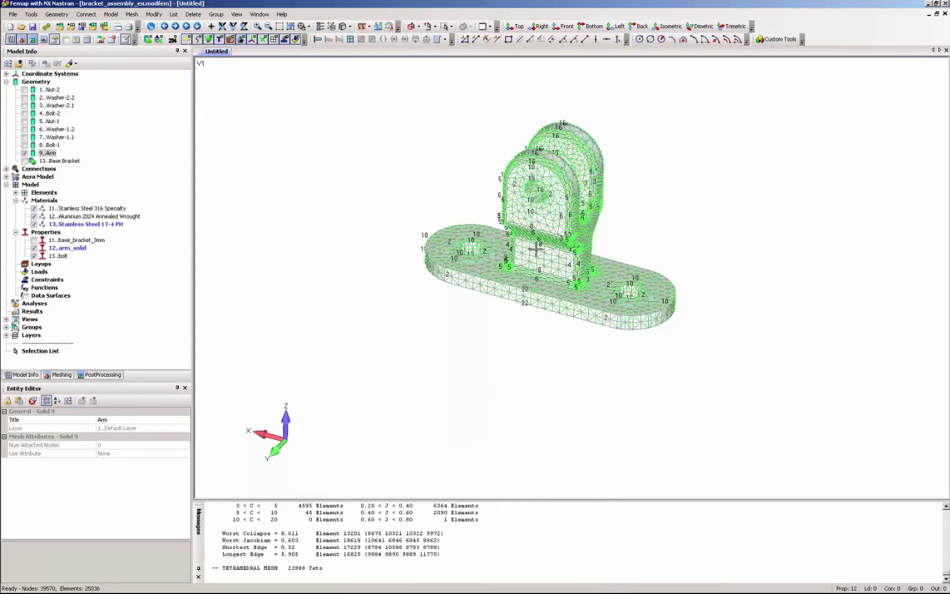
scroll(541, 250, "up", 3)
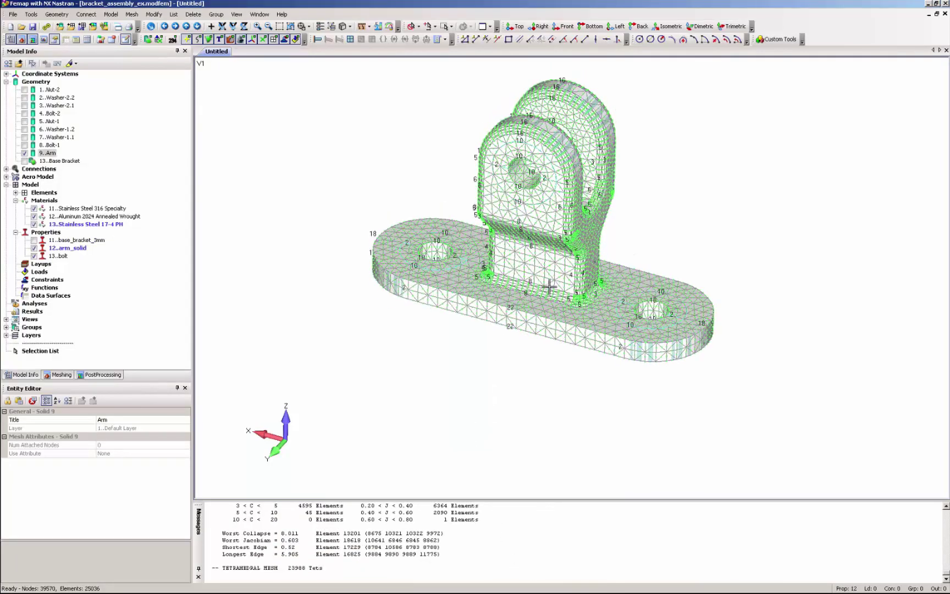
scroll(542, 275, "down", 4)
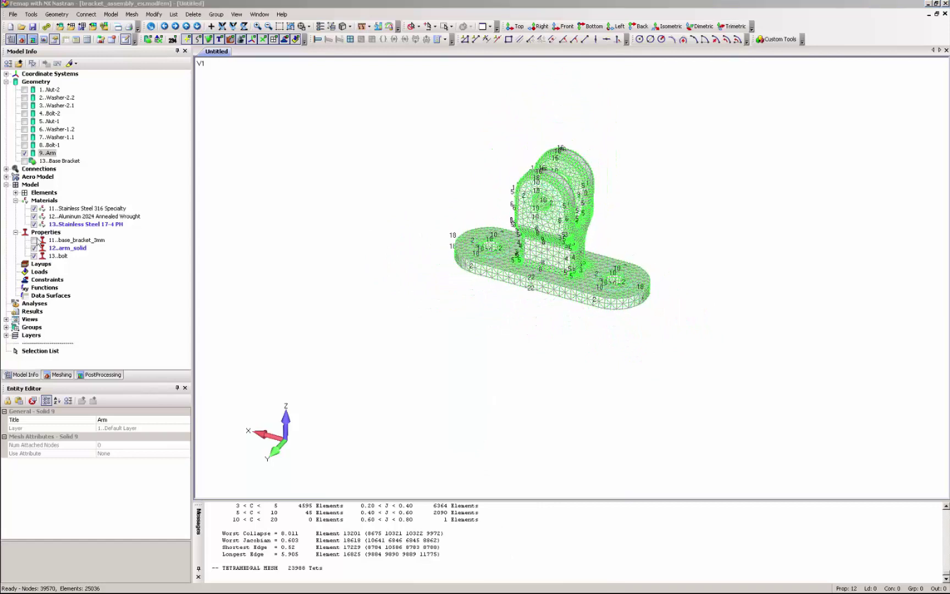
left_click(35, 240)
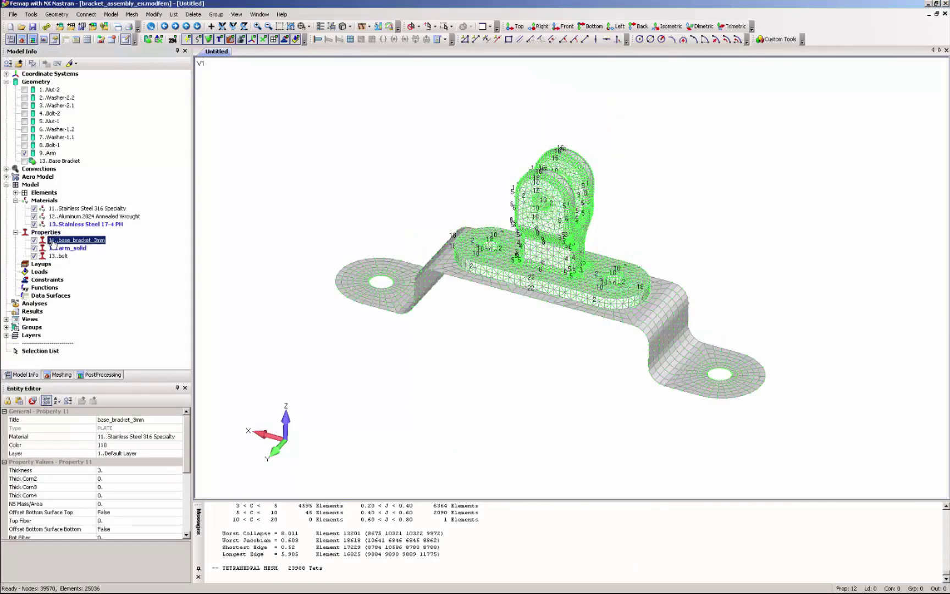
Step: Edit the base_bracket_3mm property and give it a grey palette colour
right_click(53, 242)
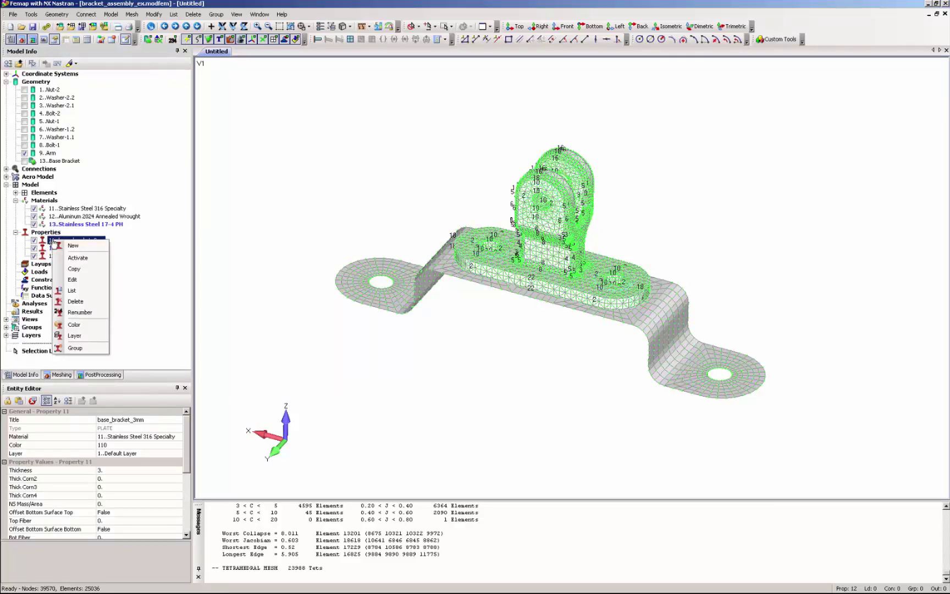
left_click(72, 279)
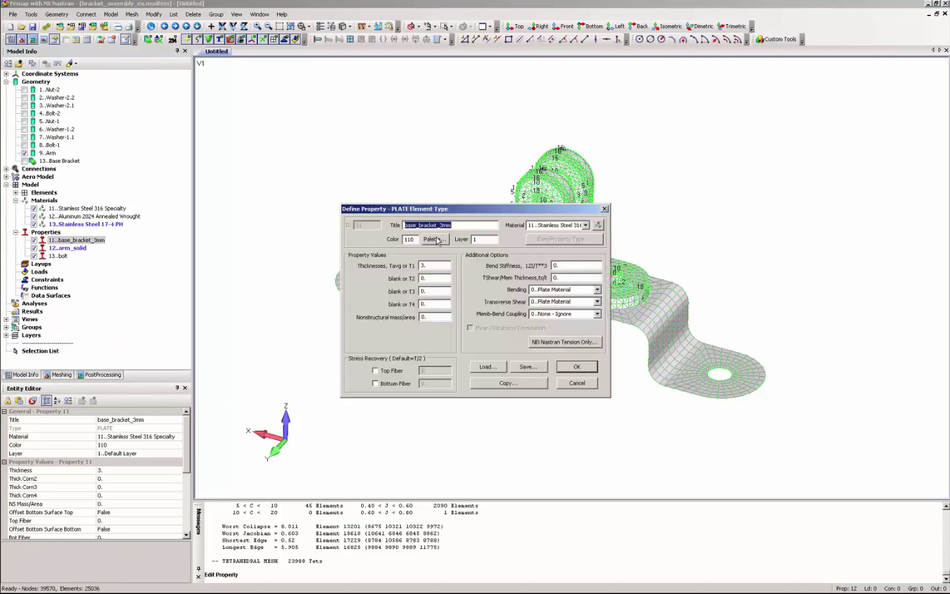
left_click(437, 240)
left_click(486, 294)
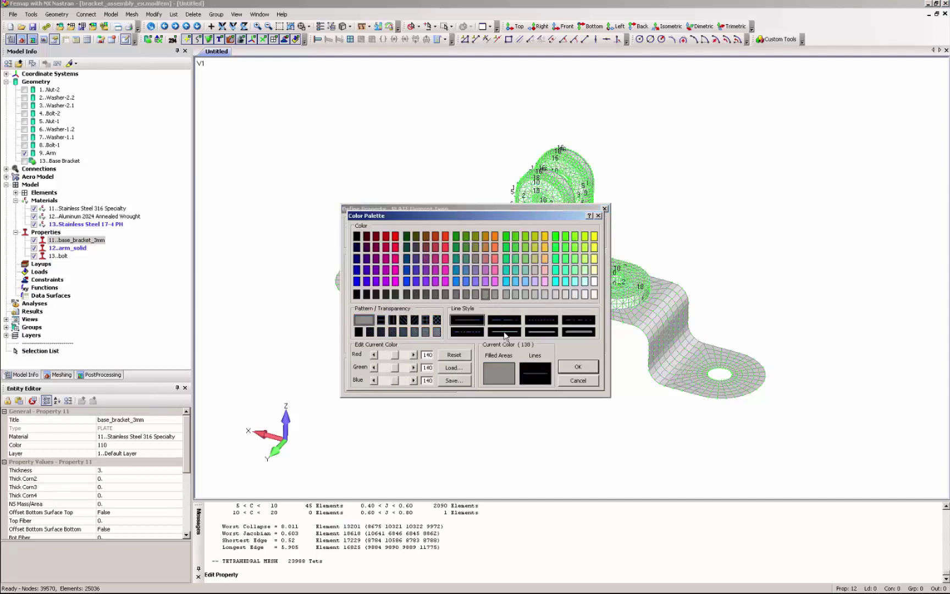
left_click(575, 367)
left_click(572, 367)
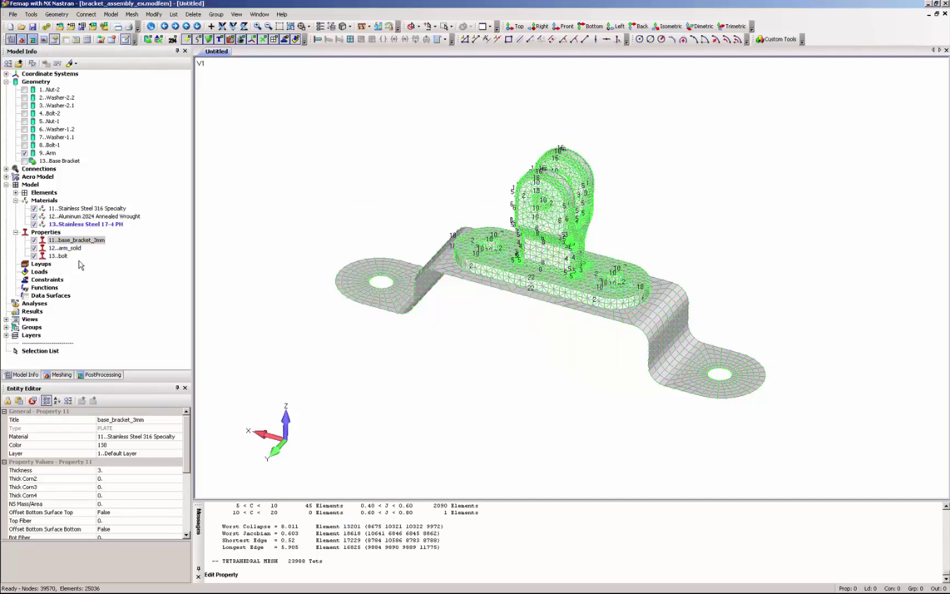
Step: Edit the arm_solid property and pick a blue palette colour
left_click(71, 248)
right_click(72, 250)
left_click(90, 285)
left_click(434, 288)
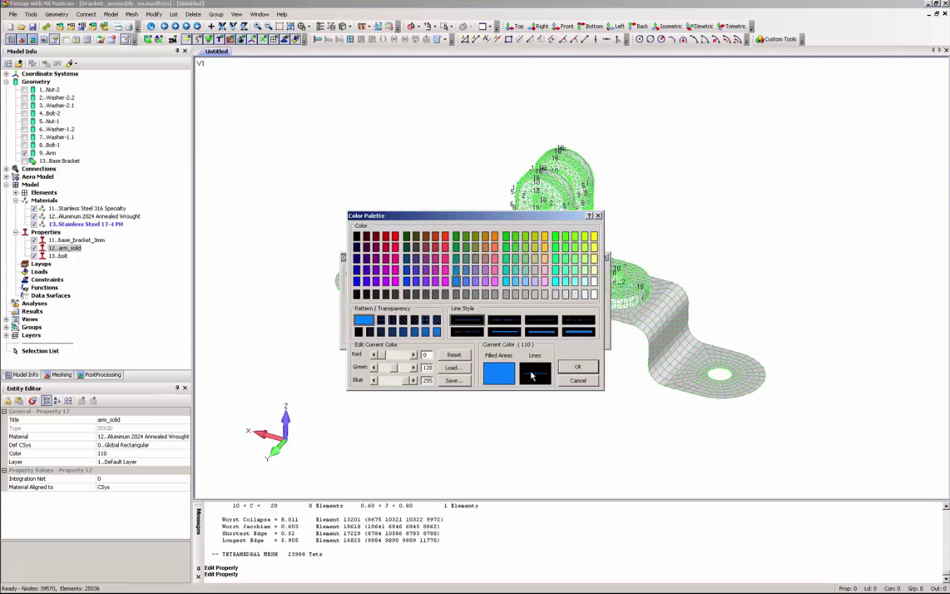
left_click(578, 367)
Step: Save the arm_solid edit and set element Color Mode to 3..Property Colors in View Options
left_click(514, 342)
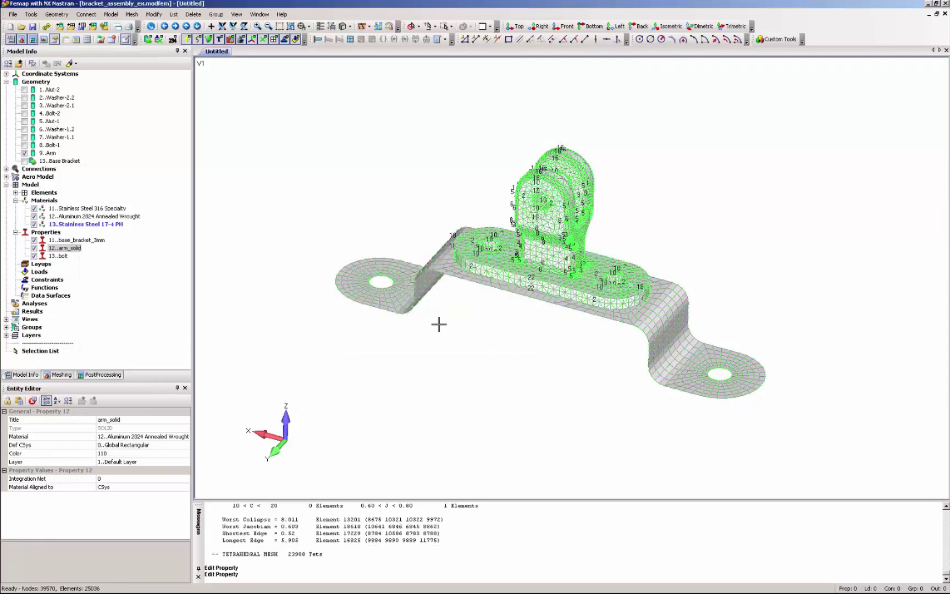
key("F5")
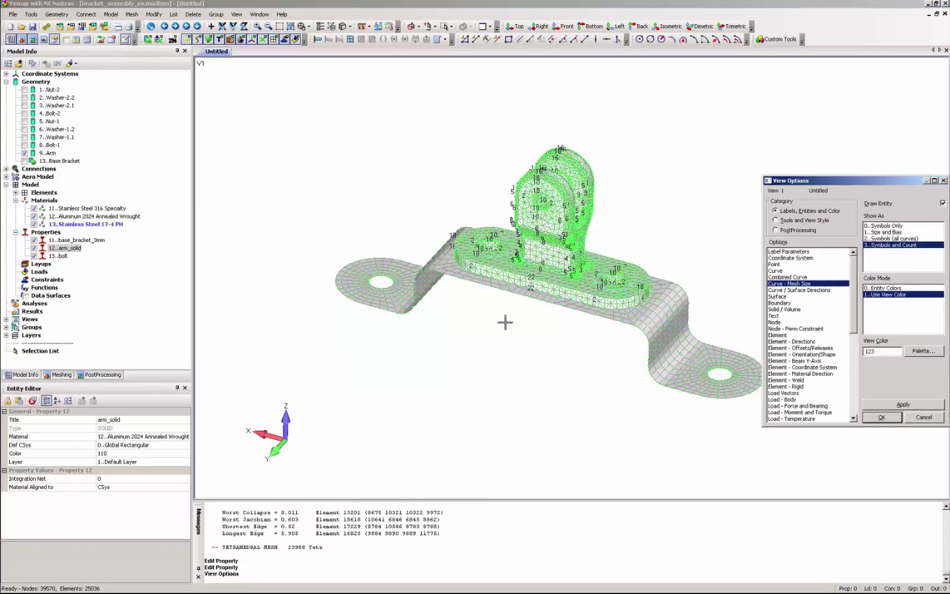
left_click(789, 336)
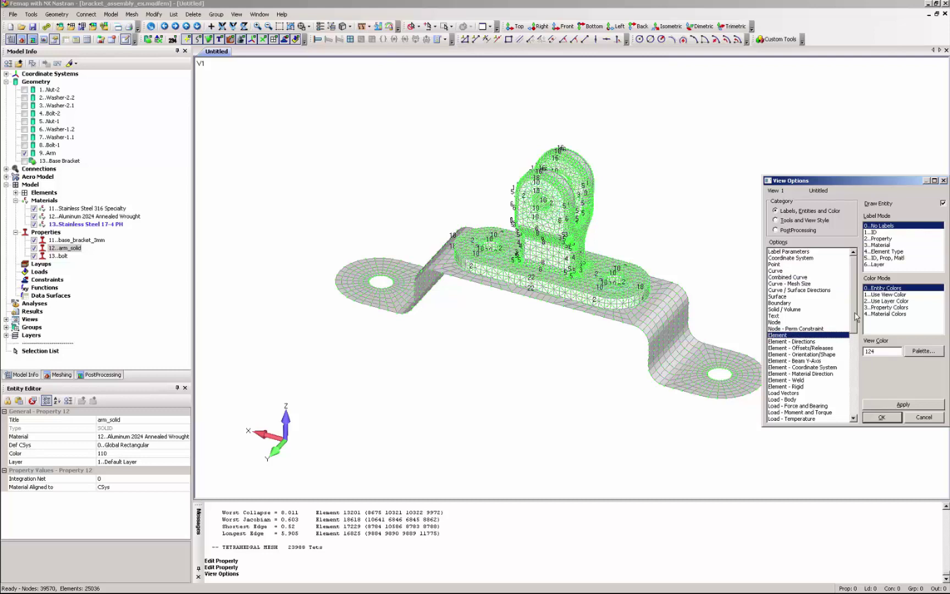
left_click(887, 308)
left_click(881, 416)
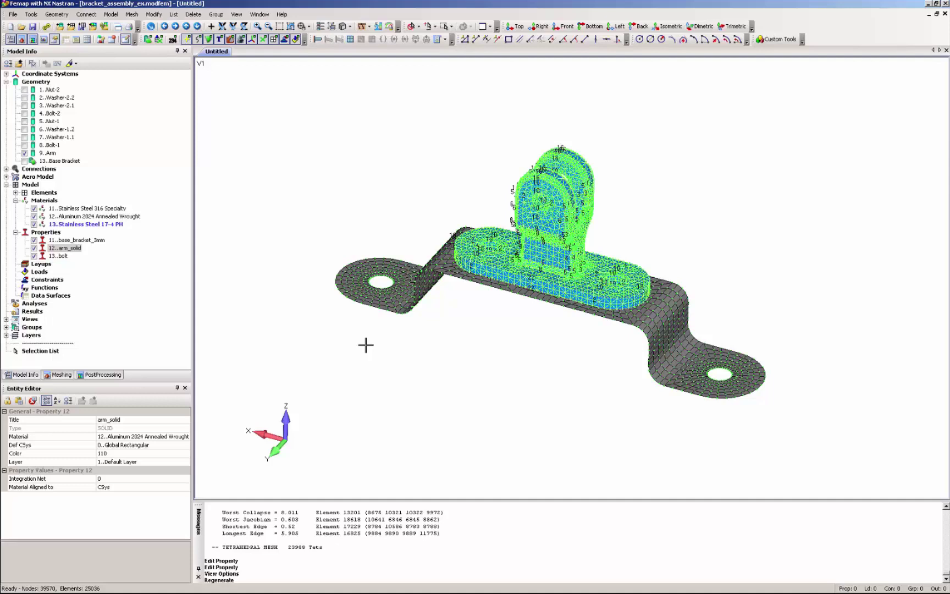
Step: Copy Hole To Hole Fastener Using Surfaces.BAS from Scratch (S:) > bracket into Custom Tools
left_click(778, 39)
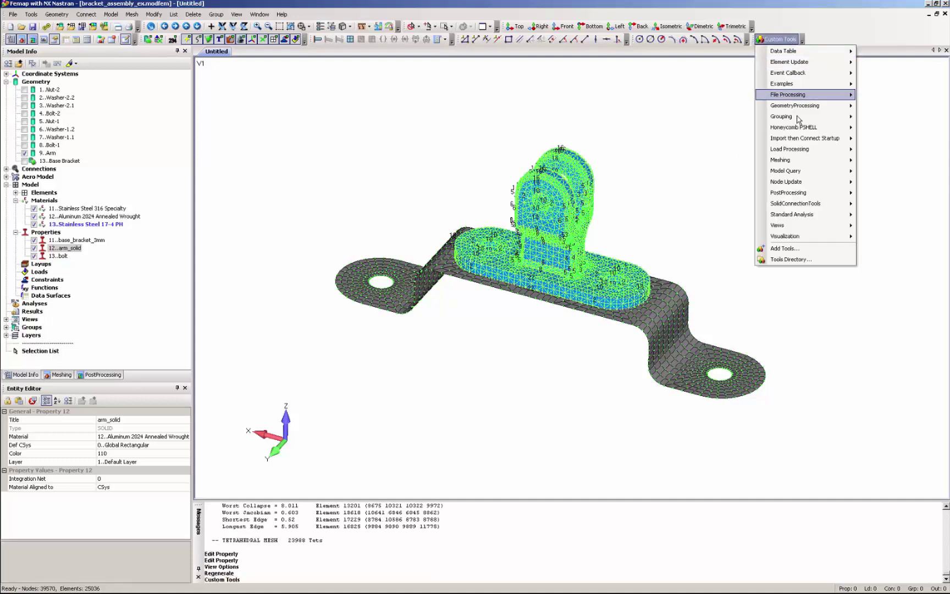
left_click(785, 248)
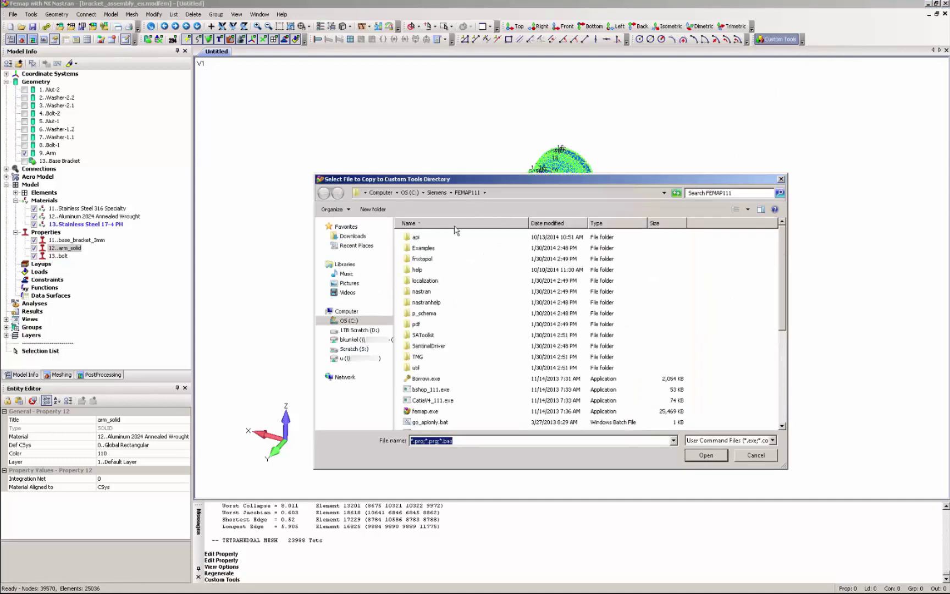
left_click(353, 348)
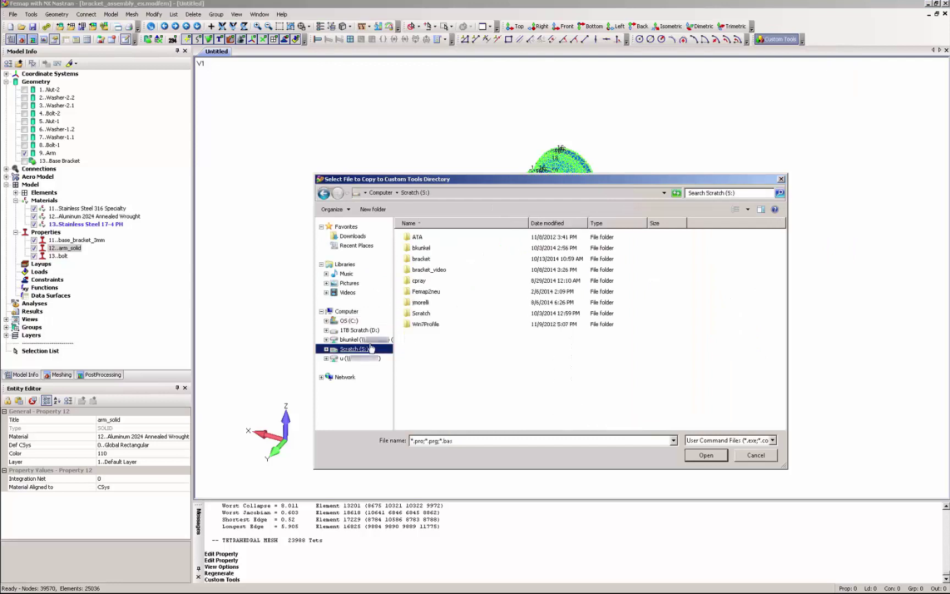
left_click(429, 263)
double_click(428, 260)
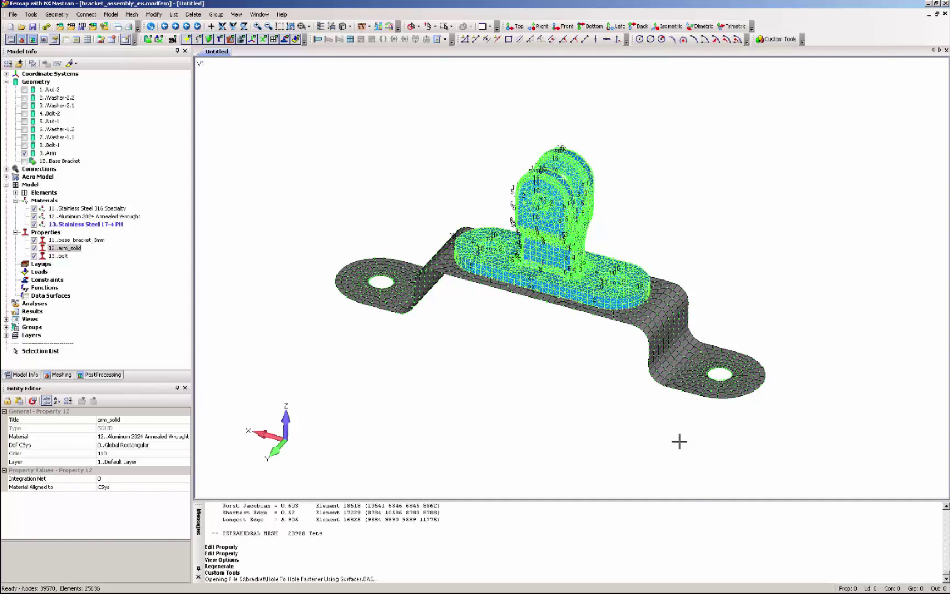
Step: Run the Hole To Hole Fastener Using Surfaces tool and show the Base Bracket geometry
left_click(777, 39)
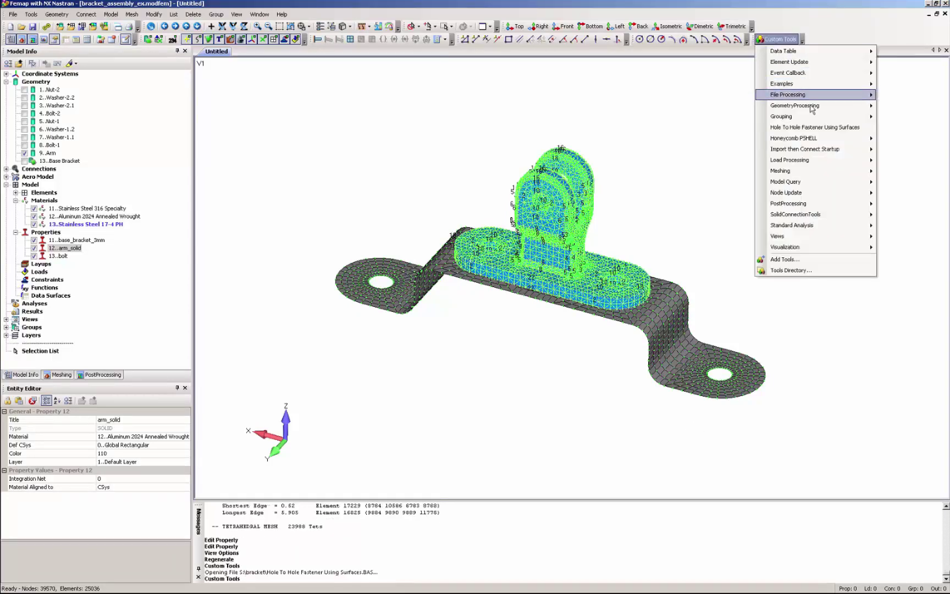
left_click(823, 130)
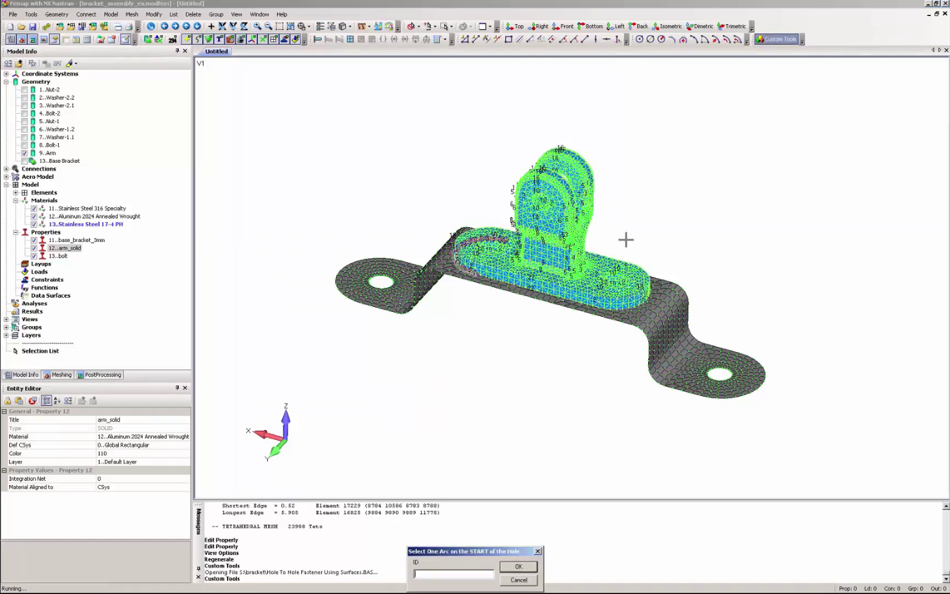
scroll(695, 261, "up", 5)
middle_click_drag(604, 280, 589, 264)
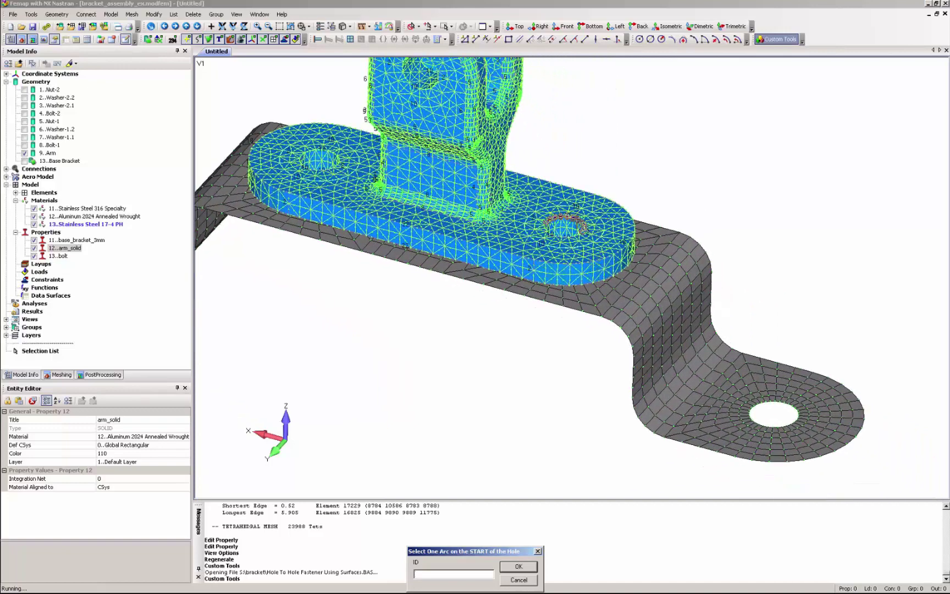
left_click(24, 160)
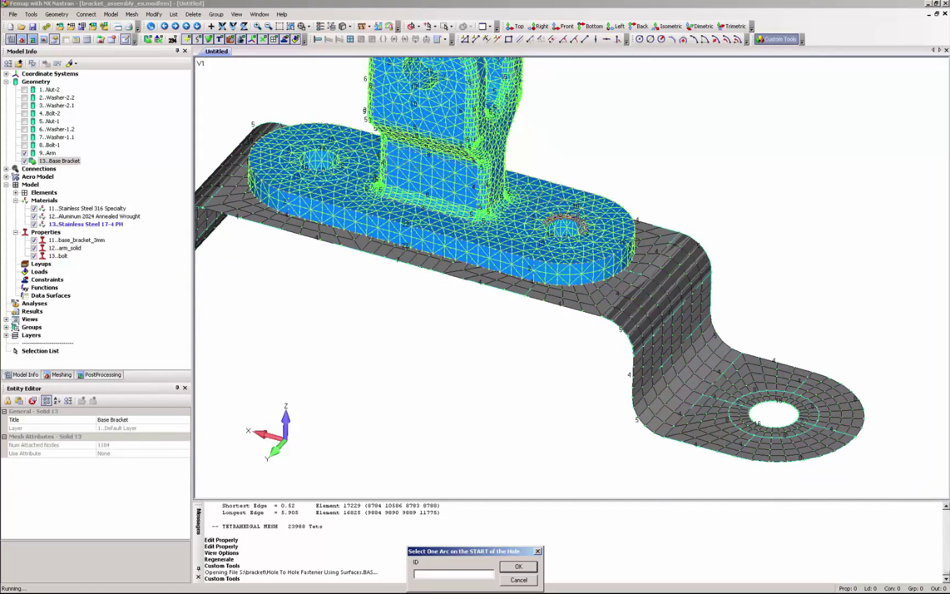
Step: Pick start arc 271 and start surfaces 75 and 247 of the right hole
left_click(577, 217)
middle_click_drag(578, 217, 585, 300)
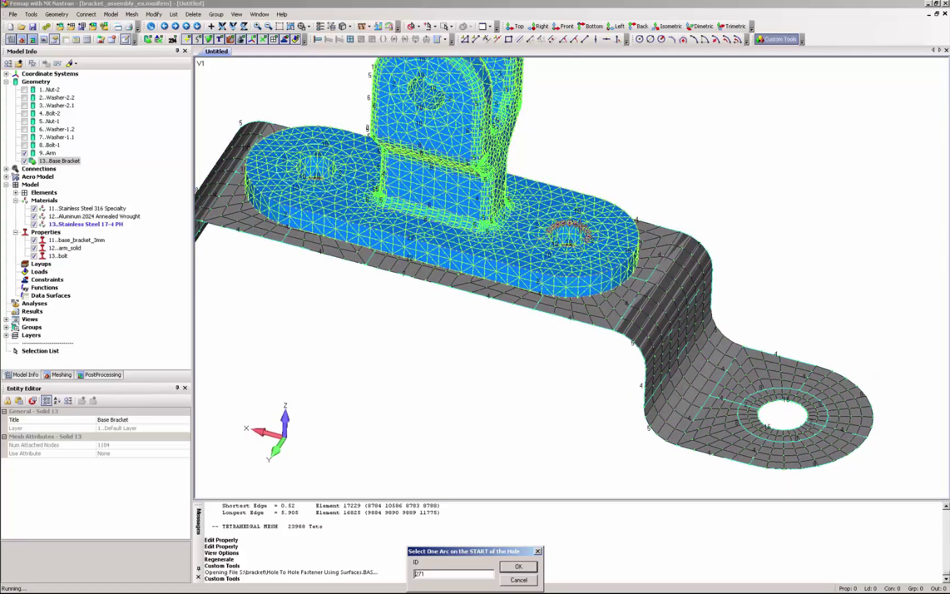
key("Return")
left_click(560, 241)
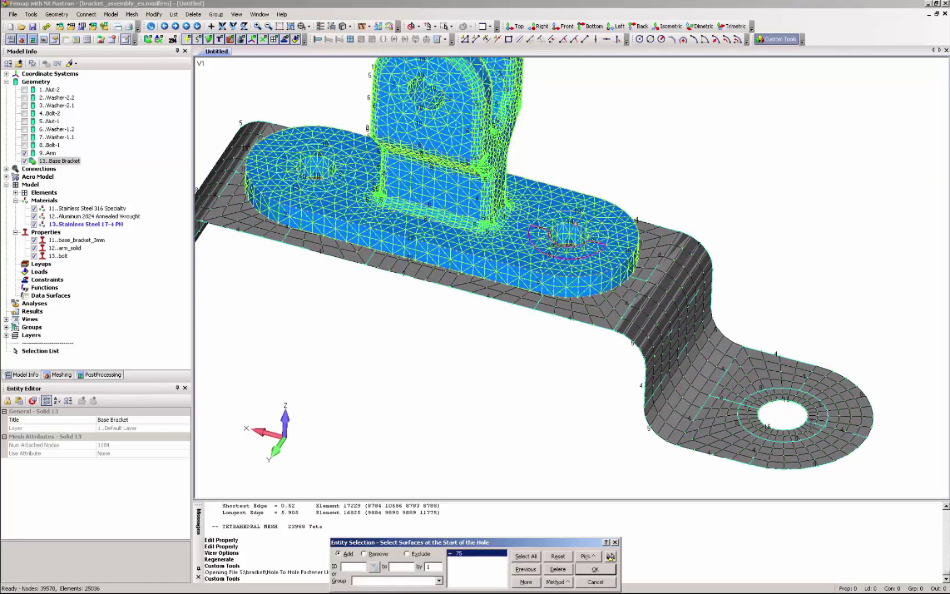
left_click(564, 242)
left_click(610, 556)
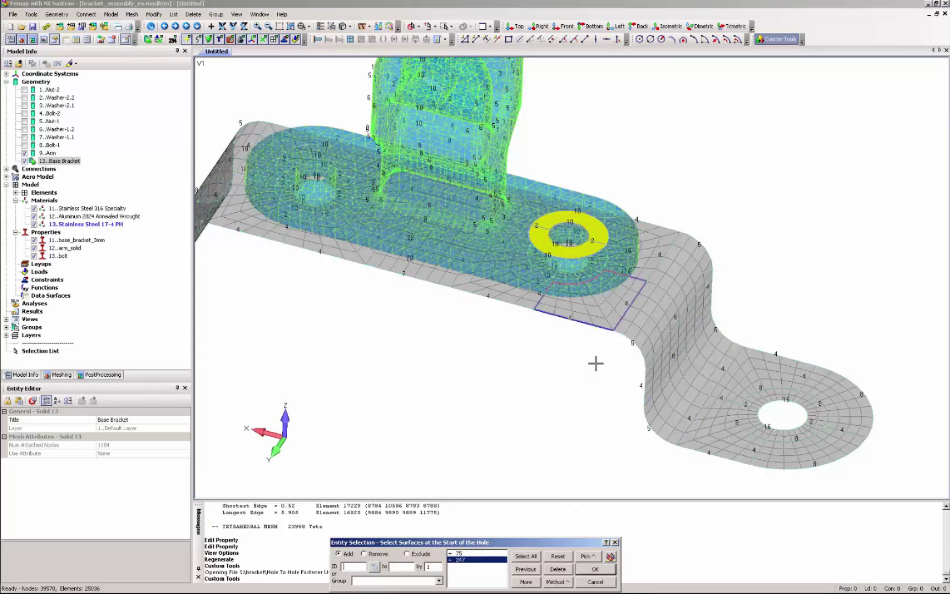
left_click(595, 569)
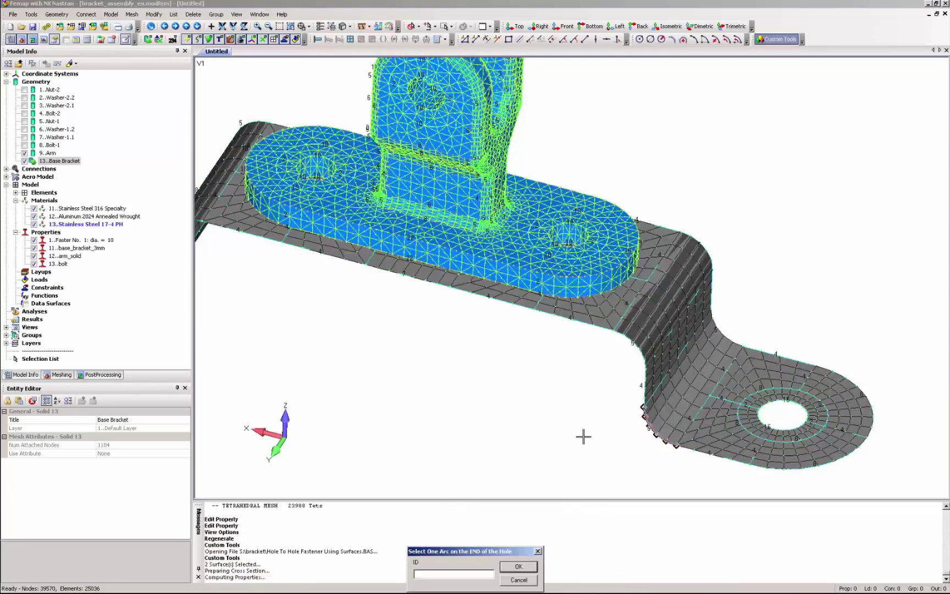
Step: Pick end arc 514 and end surfaces 222 and 223 in the bracket
middle_click_drag(584, 435, 619, 282)
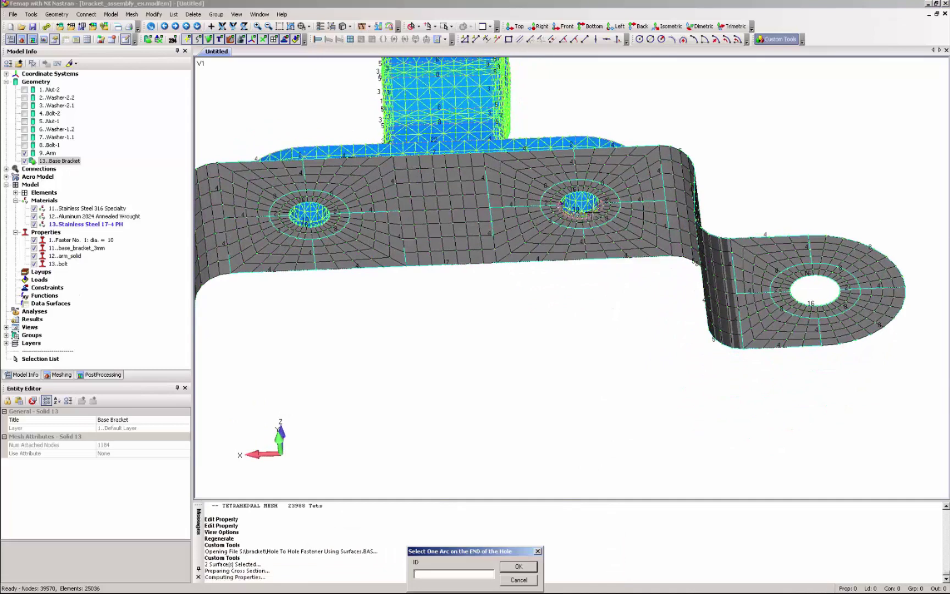
scroll(594, 210, "up", 5)
left_click(556, 245)
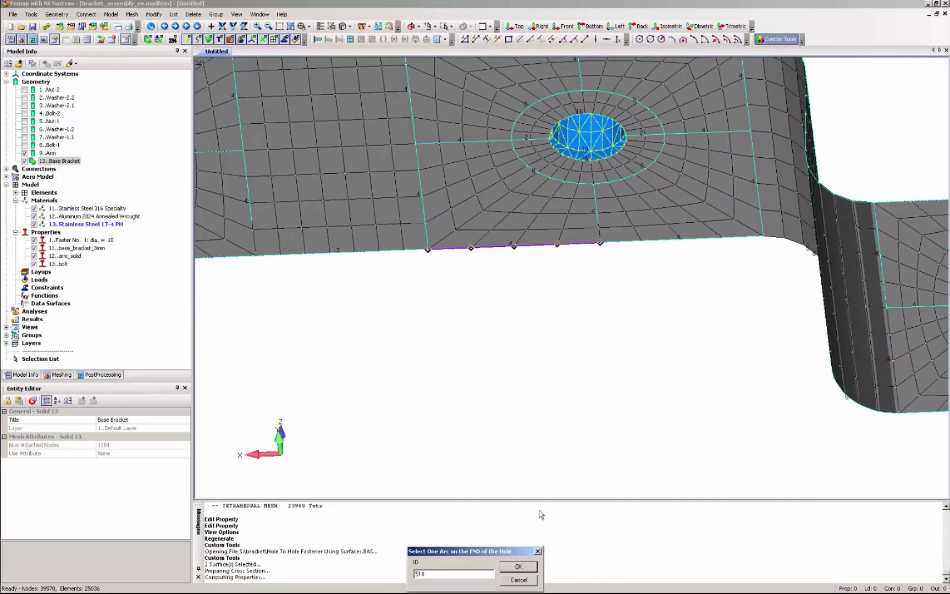
left_click(519, 568)
left_click(606, 164)
left_click(605, 127)
Step: Create the first fastener, then pick the left hole's start arc and ring surfaces
left_click(595, 569)
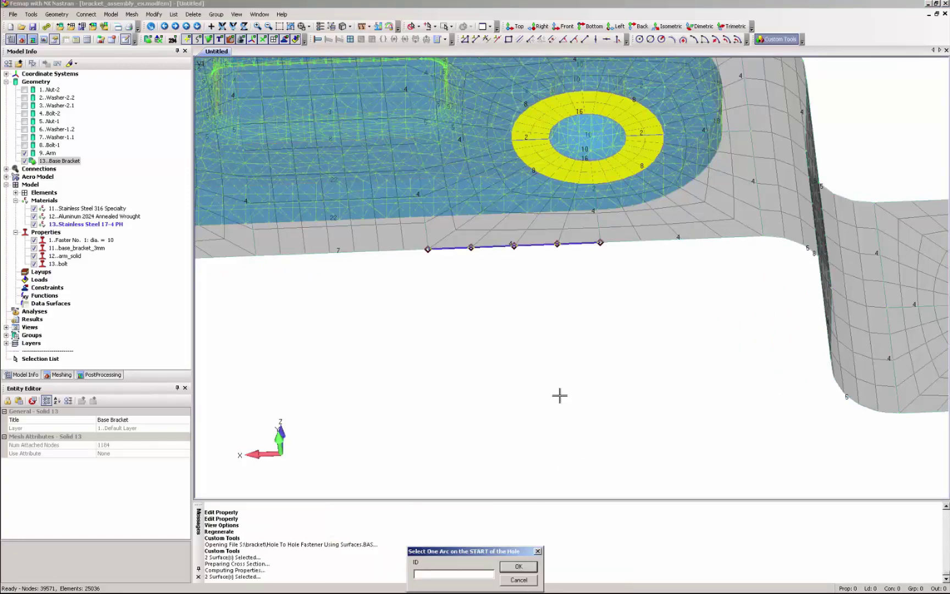
middle_click_drag(560, 395, 484, 269)
scroll(424, 275, "up", 3)
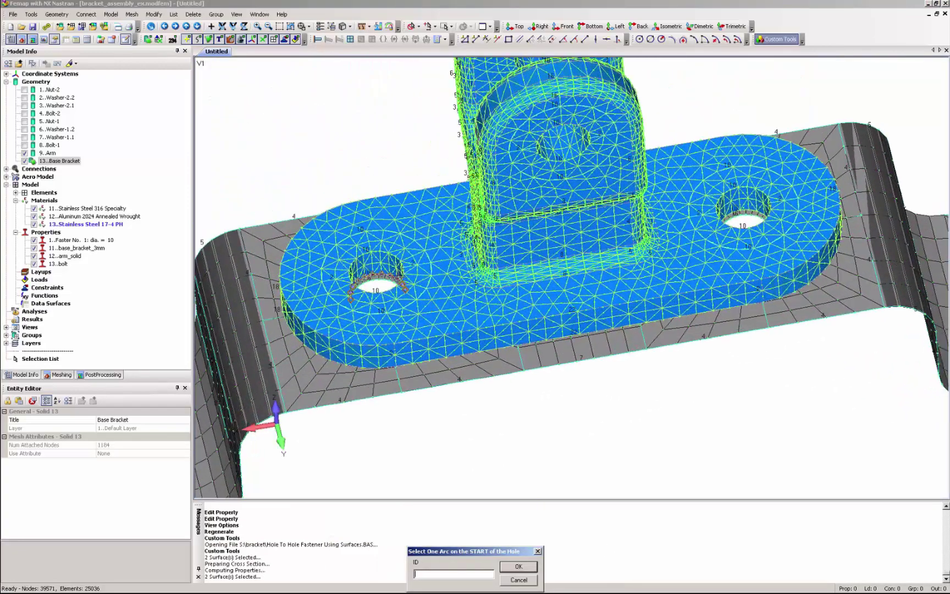
left_click(381, 247)
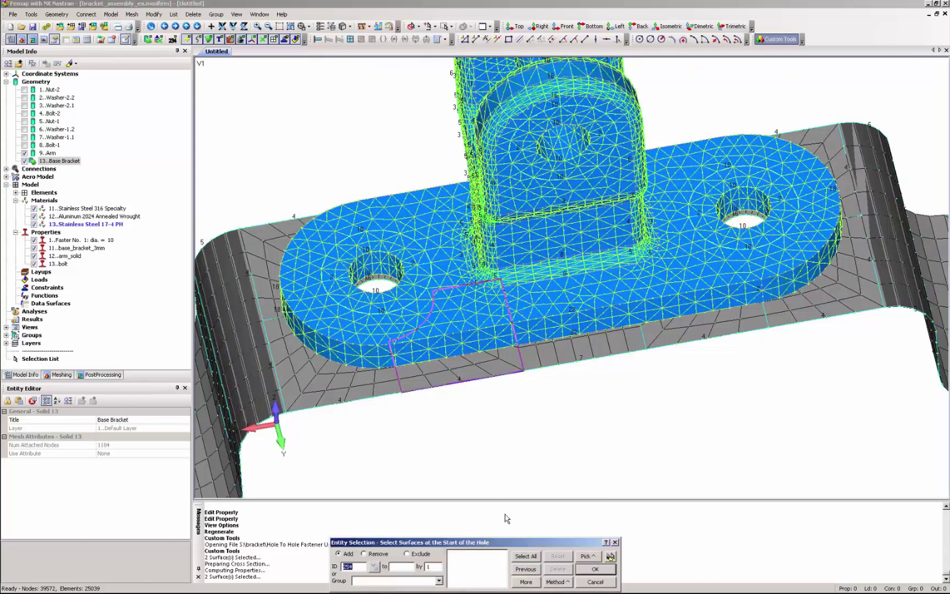
left_click(381, 241)
left_click(595, 569)
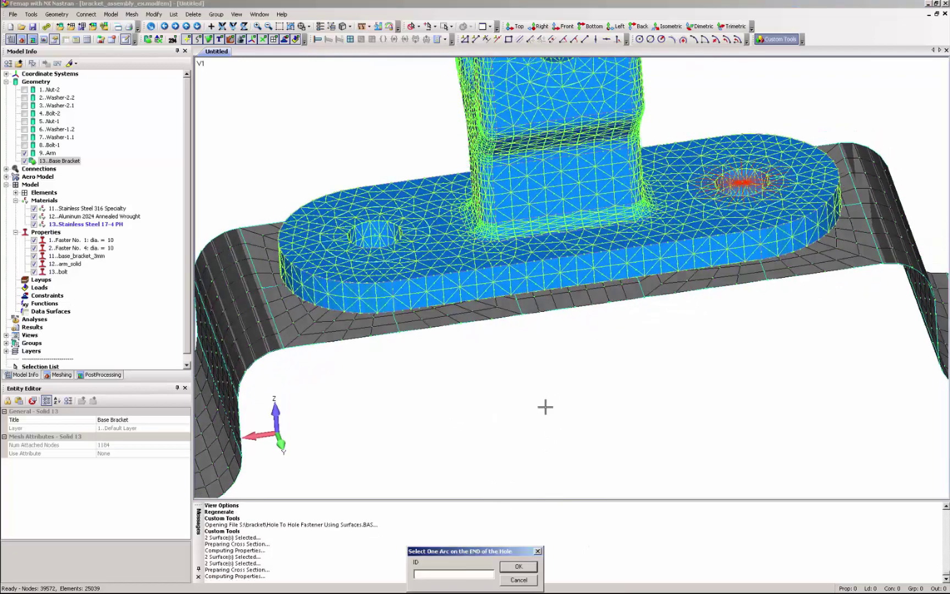
Step: Pick end arc 611 and end surfaces including 221 to create the second fastener
middle_click_drag(543, 400, 522, 456)
left_click(365, 241)
left_click(508, 567)
left_click(383, 248)
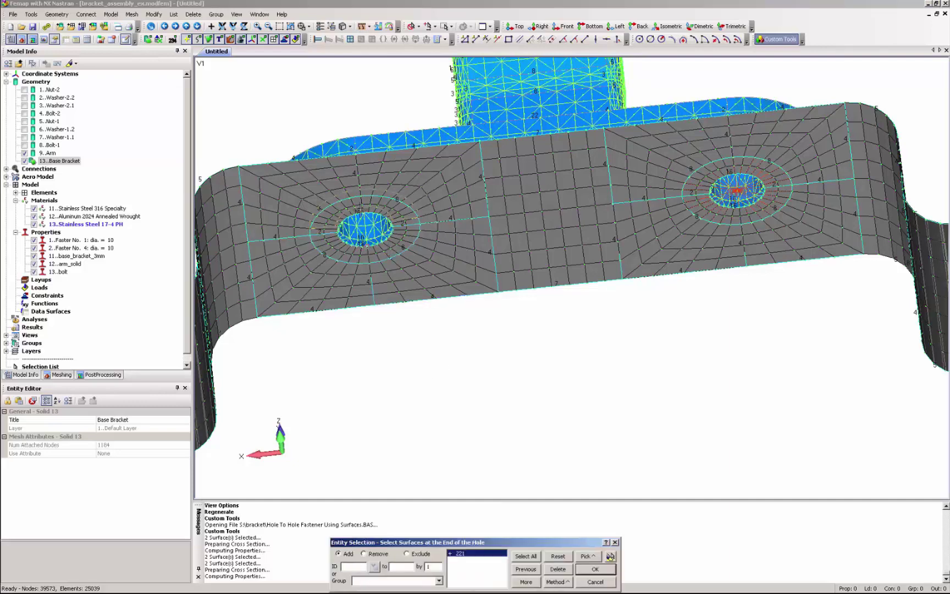
left_click(342, 216)
left_click(595, 569)
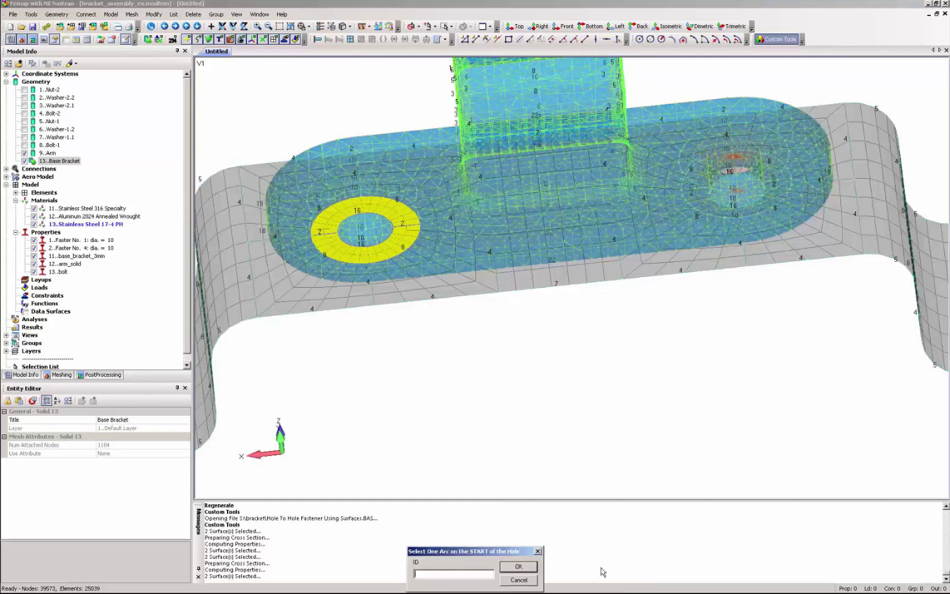
Step: Cancel further hole picking and hide 9..Arm and 12..arm_solid to inspect the bolted bracket
left_click(519, 580)
mouse_move(547, 439)
middle_mouse_down()
mouse_move(554, 371)
mouse_move(557, 493)
mouse_move(545, 426)
mouse_move(537, 430)
middle_mouse_up()
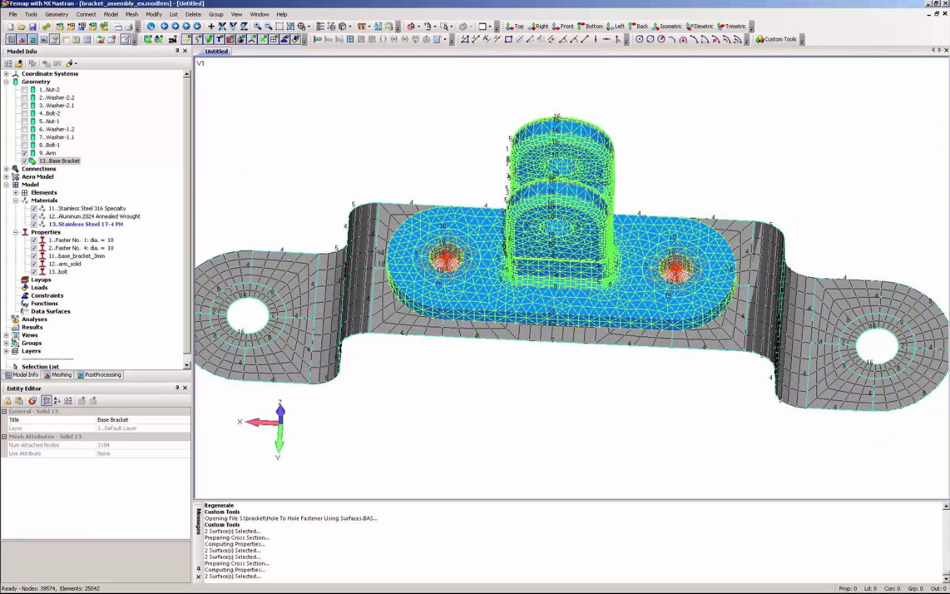
left_click(24, 153)
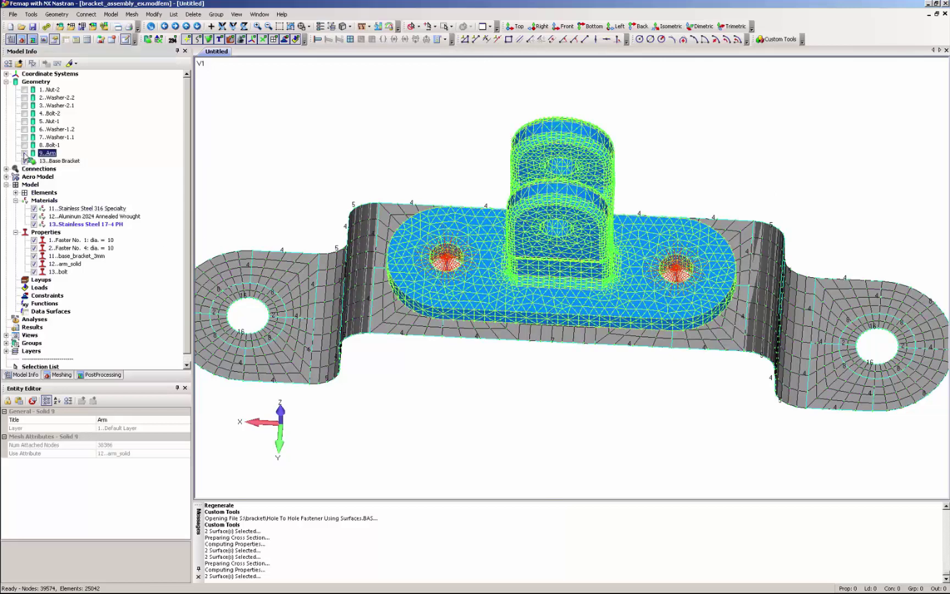
left_click(34, 264)
middle_click_drag(474, 270, 450, 177)
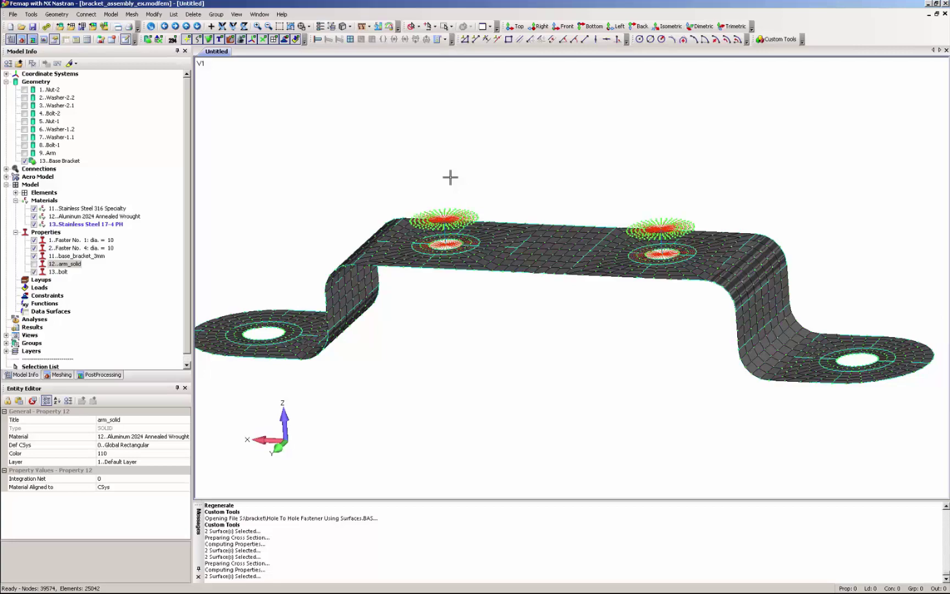
middle_click_drag(450, 177, 502, 260)
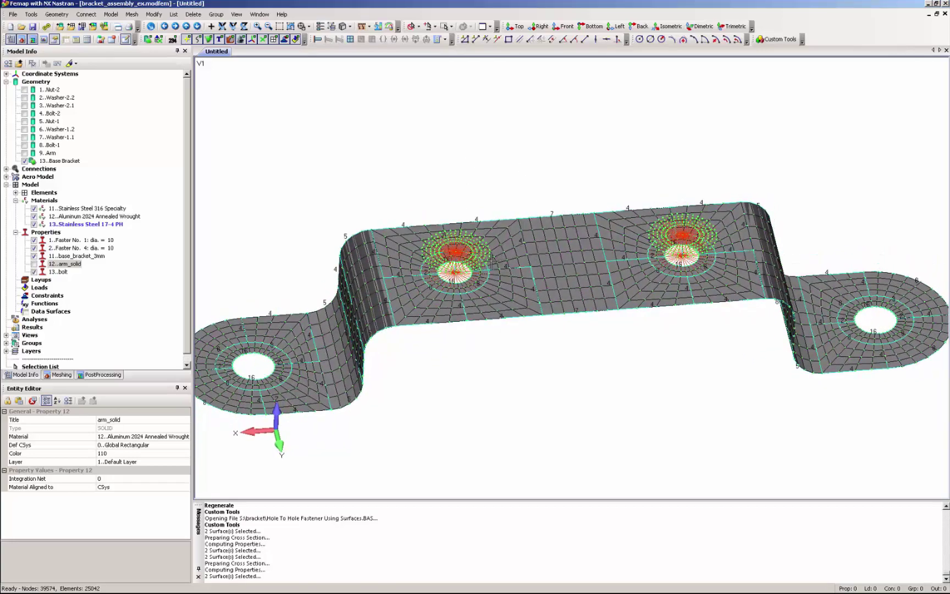
Step: Assign property 13..bolt to both fastener beam elements
left_click(16, 192)
left_click(24, 200)
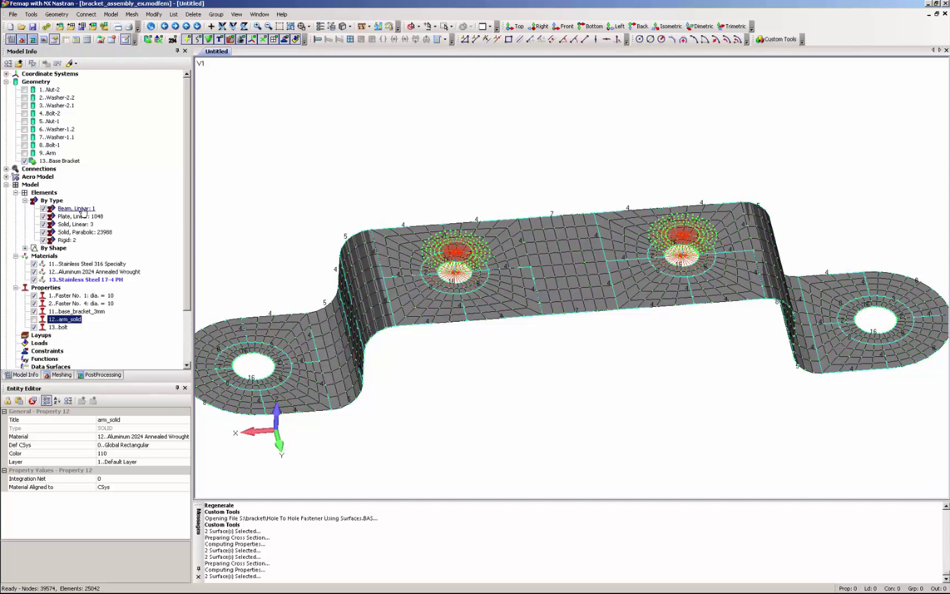
right_click(83, 211)
left_click(114, 218)
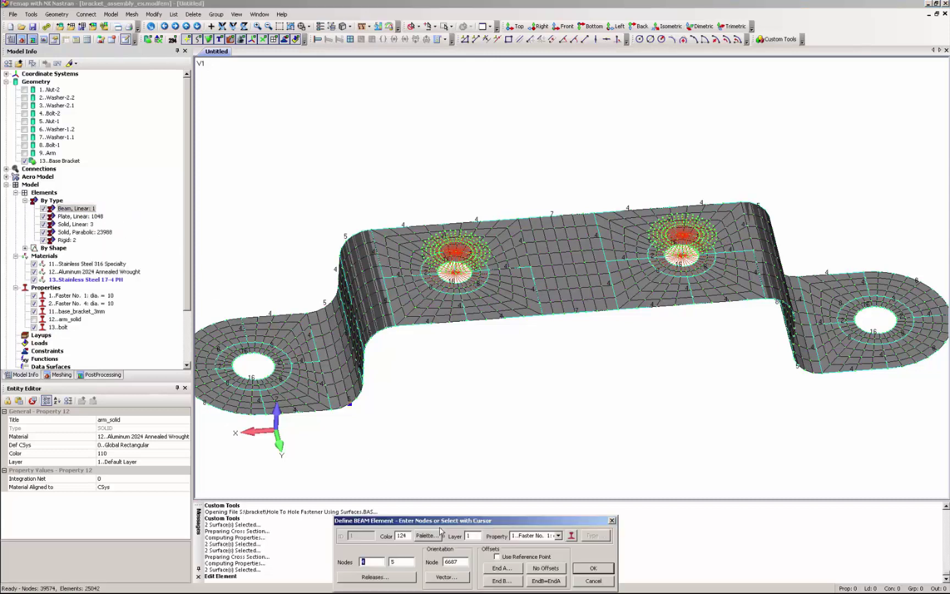
left_click(559, 535)
left_click(559, 573)
left_click(597, 570)
left_click(558, 535)
left_click(550, 573)
left_click(602, 570)
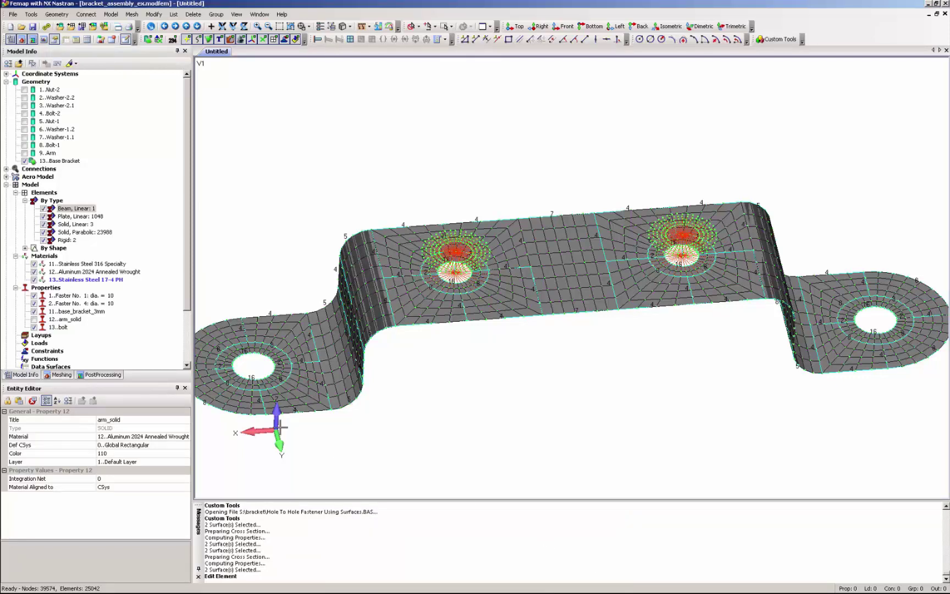
Step: Delete the Faster No. 1 and Faster No. 4 properties
left_click(77, 295)
left_click(81, 304, "shift")
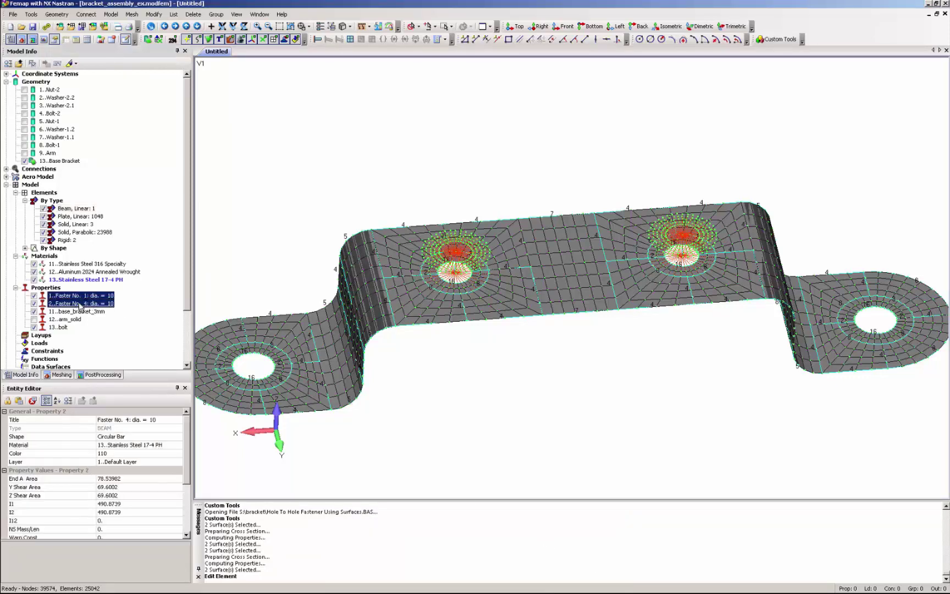
right_click(81, 306)
left_click(113, 366)
left_click(516, 315)
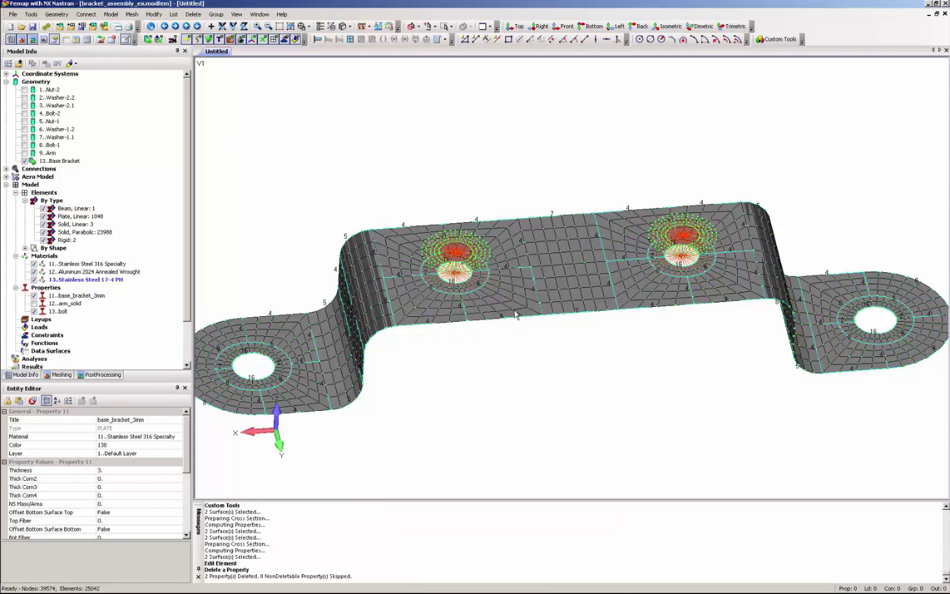
Step: Show the arm_solid mesh again and save the model
left_click(34, 304)
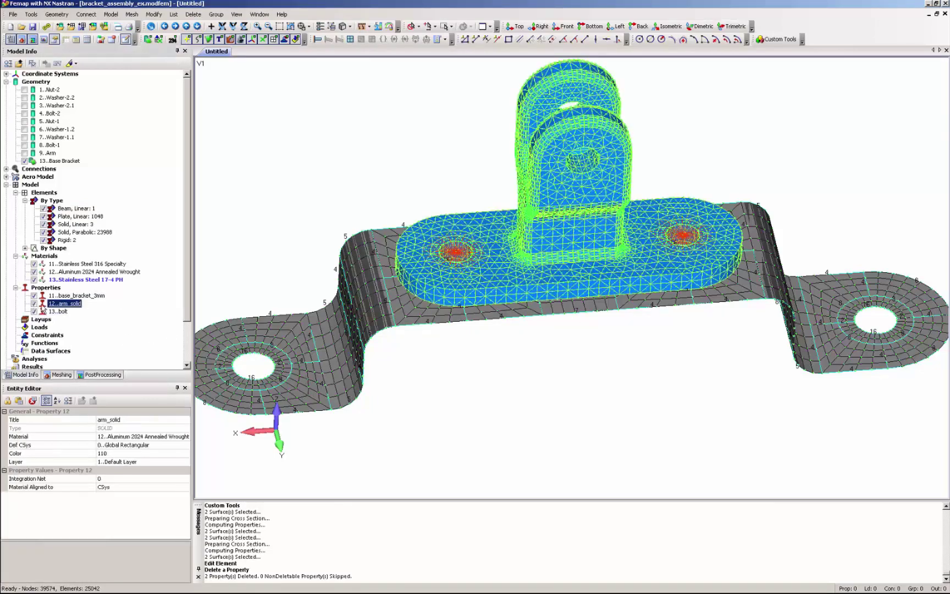
middle_click_drag(435, 330, 384, 299)
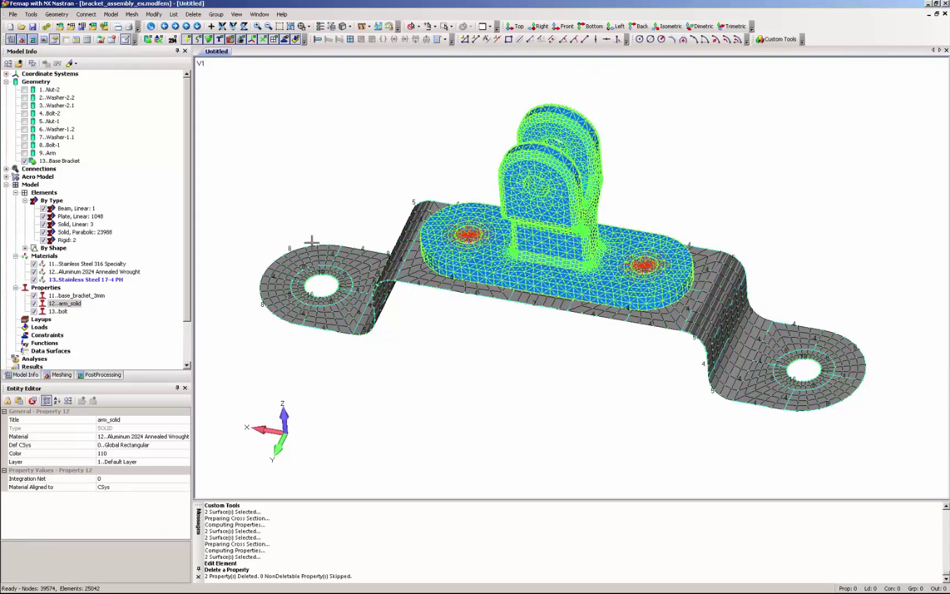
left_click(32, 26)
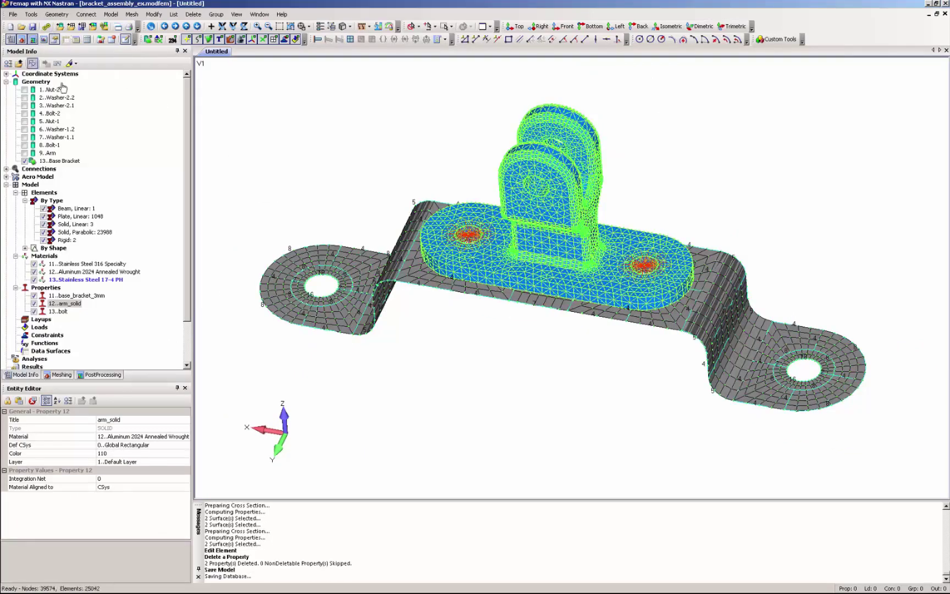